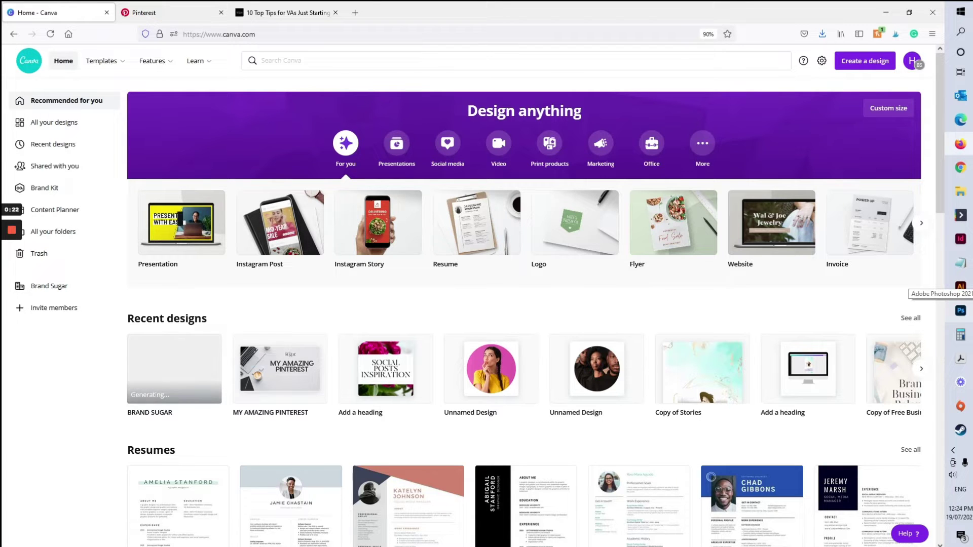
# - Search for "pins" and show the Pinterest Pin (1000 × 1500) templates
pyautogui.click(284, 61)
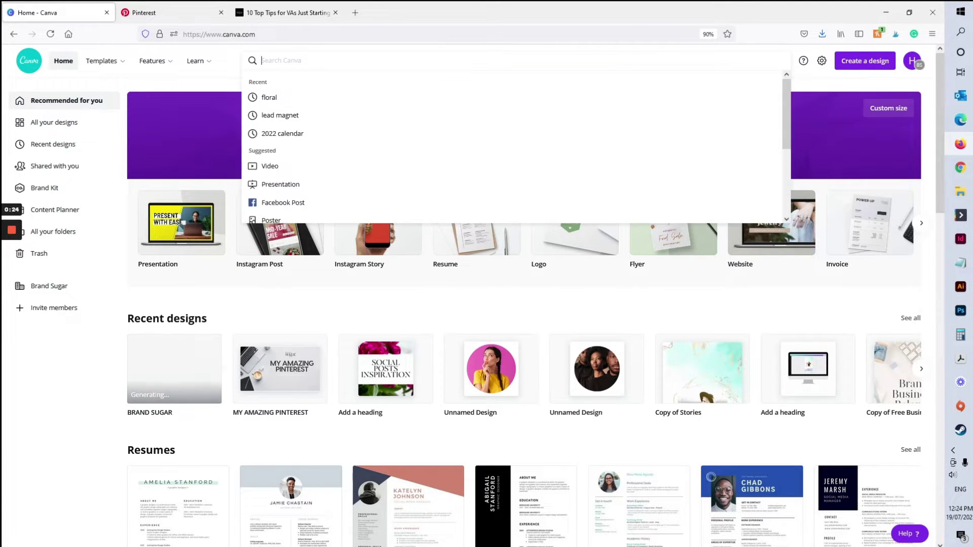
pyautogui.write('pins')
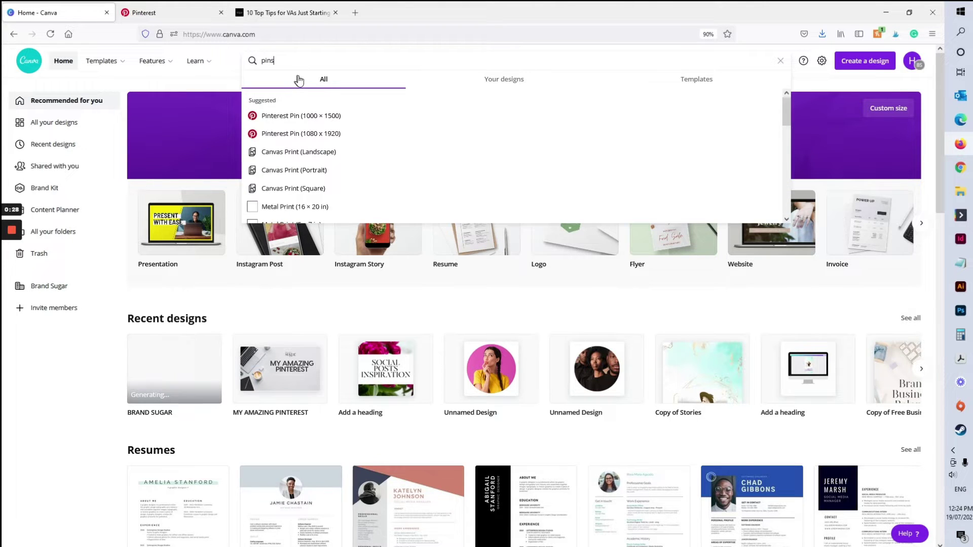
pyautogui.click(306, 115)
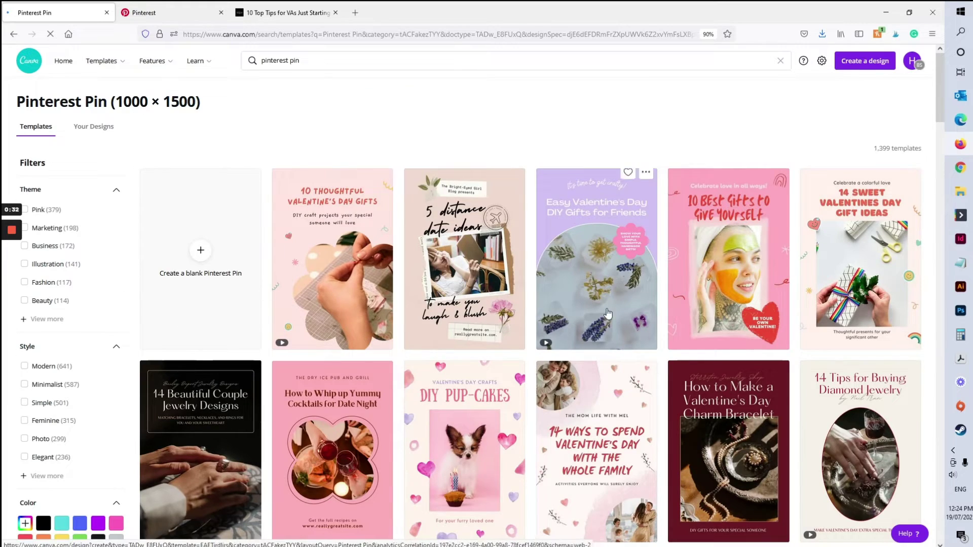
# - Browse the Pinterest Pin templates and open the pink and sienna "76 Gastropub" template for editing
pyautogui.scroll(-1, 830, 315)
pyautogui.scroll(-7, 830, 316)
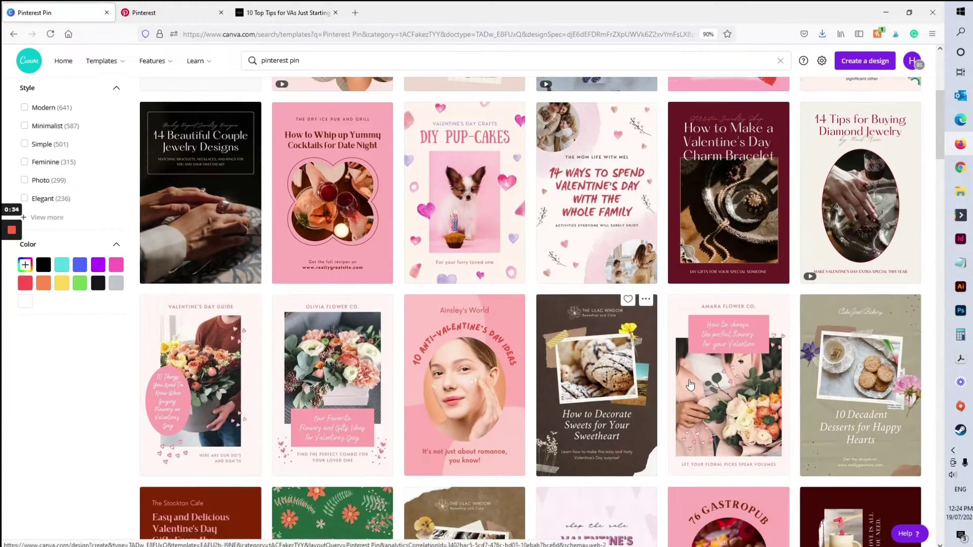
pyautogui.scroll(-2, 830, 388)
pyautogui.scroll(-2, 837, 439)
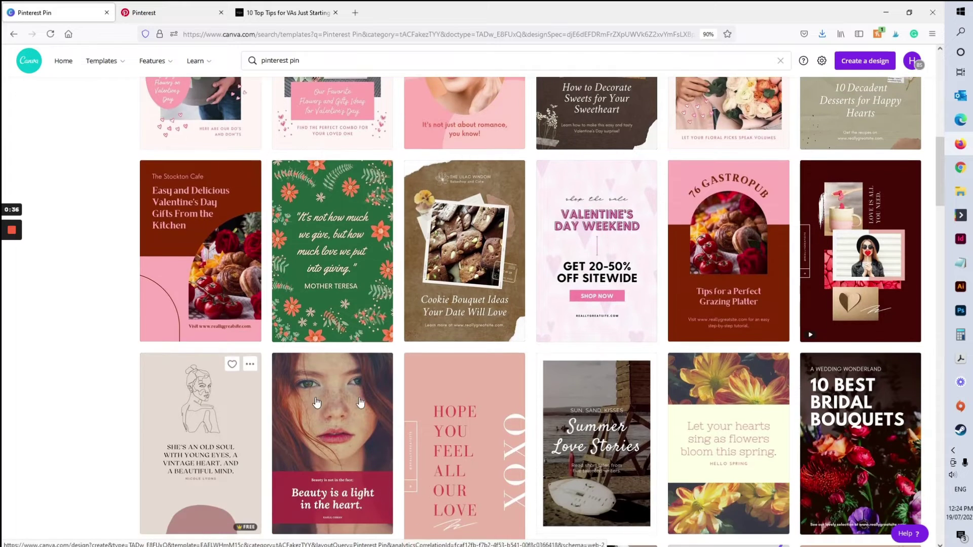
pyautogui.scroll(-1, 838, 438)
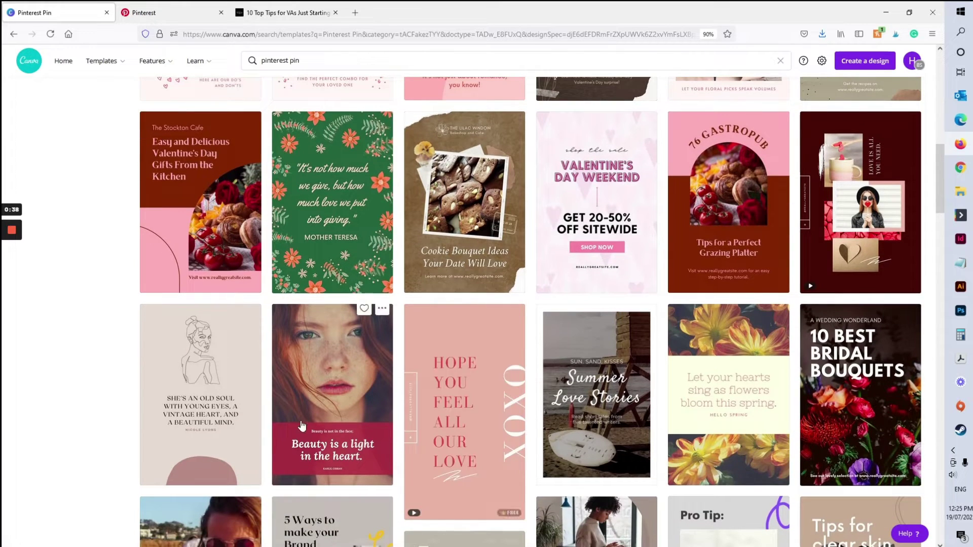
pyautogui.scroll(-1, 519, 453)
pyautogui.scroll(3, 667, 487)
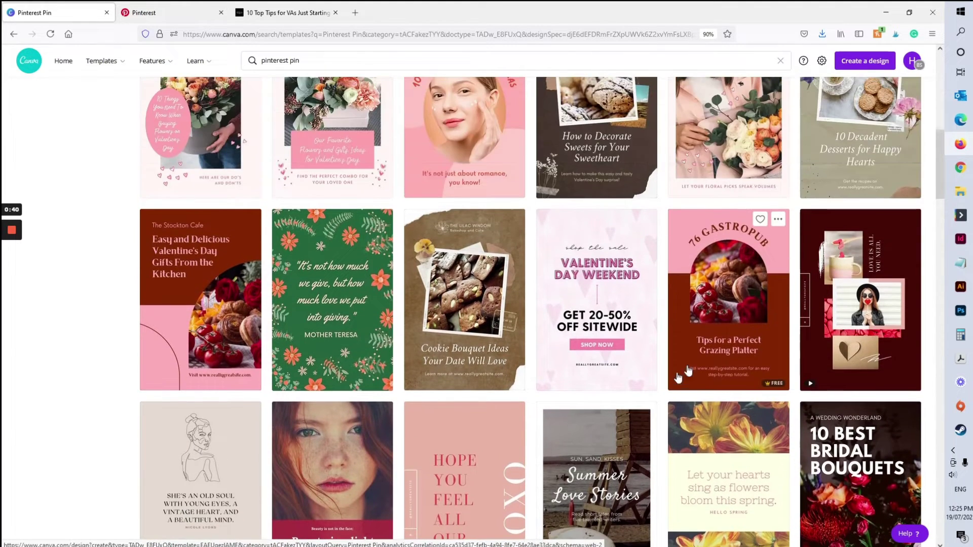
pyautogui.click(741, 295)
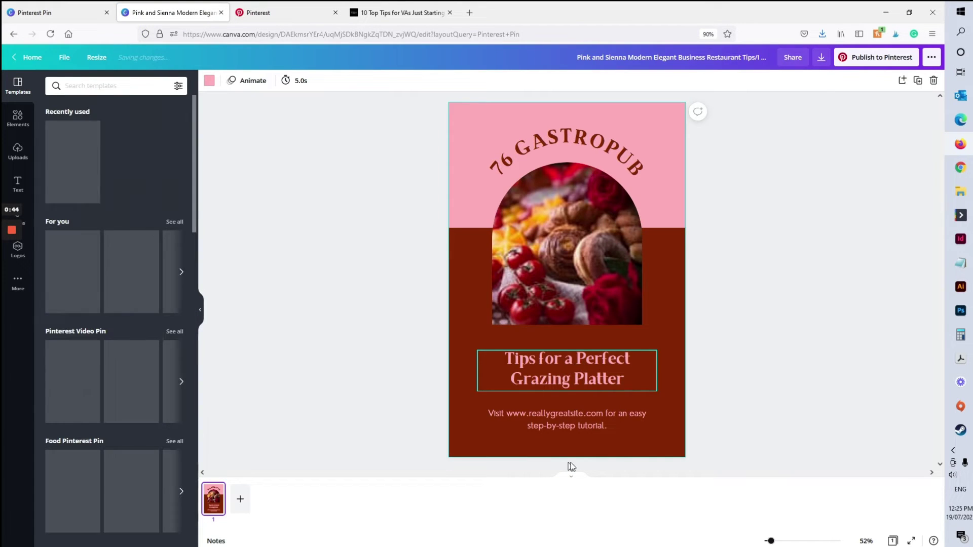
# - Review the "10 Top Tips for VAs Just Starting Out" blog article in the browser, and return to the pin design
pyautogui.click(412, 6)
pyautogui.scroll(-5, 385, 337)
pyautogui.scroll(5, 385, 337)
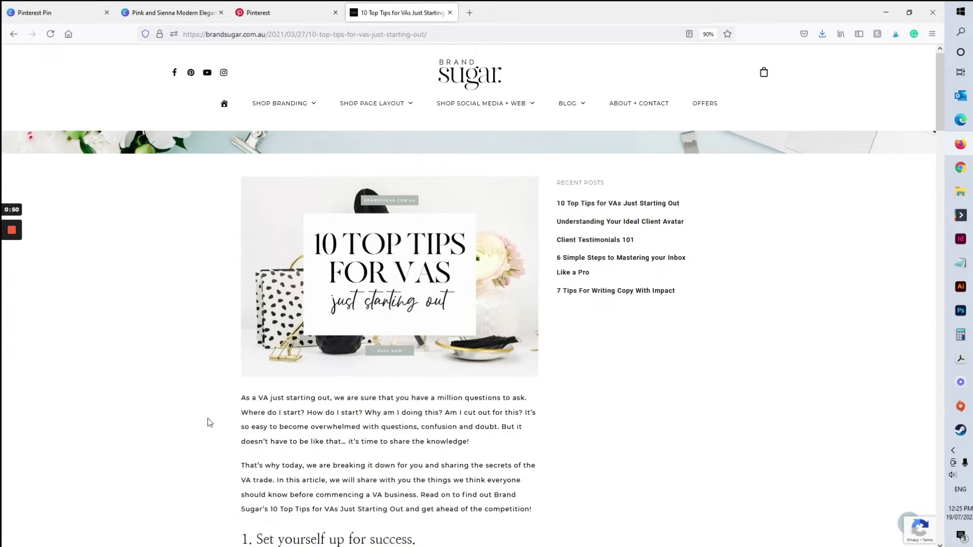
pyautogui.click(187, 7)
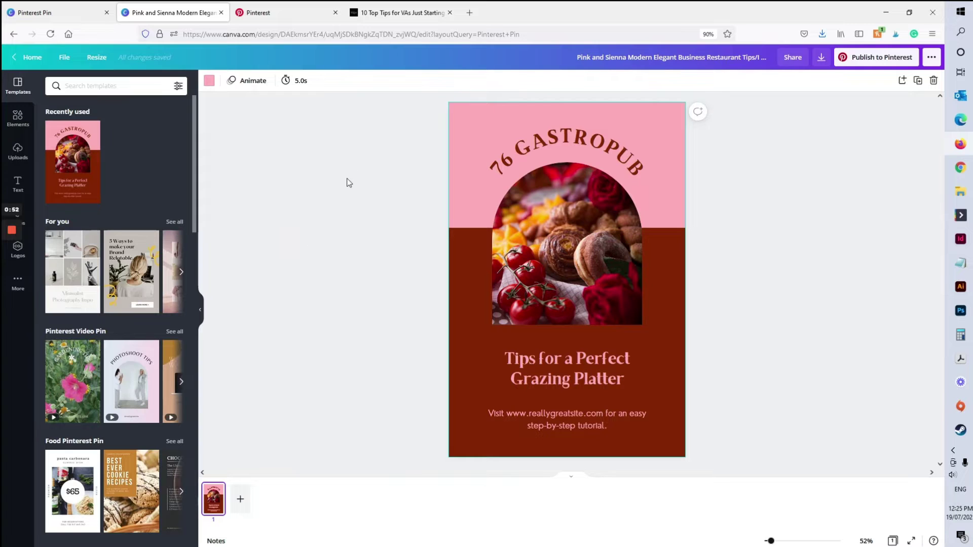
# - Recolour the pin's background with the logo palette's pale blue and the lower block with the off-white from The Elegant Boss palette
pyautogui.click(463, 123)
pyautogui.click(208, 83)
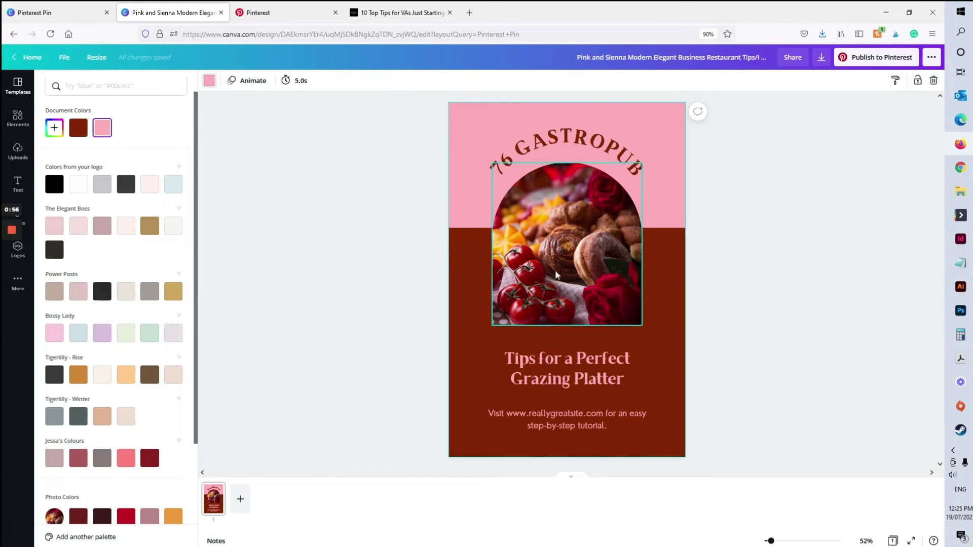
pyautogui.click(173, 185)
pyautogui.click(458, 262)
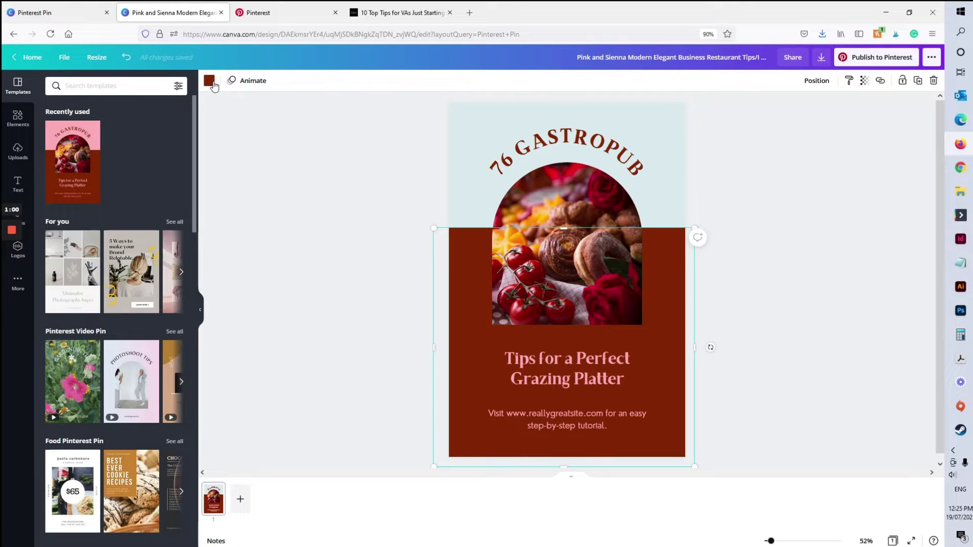
pyautogui.click(209, 82)
pyautogui.click(174, 228)
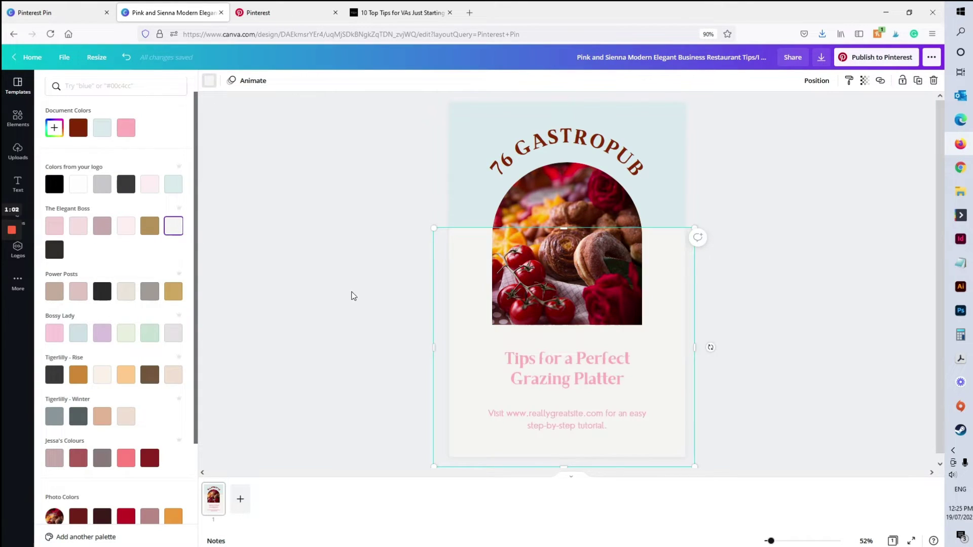
pyautogui.click(355, 295)
# - Change all pink text and the arched "76 Gastropub" text to the logo palette's dark grey
pyautogui.click(526, 360)
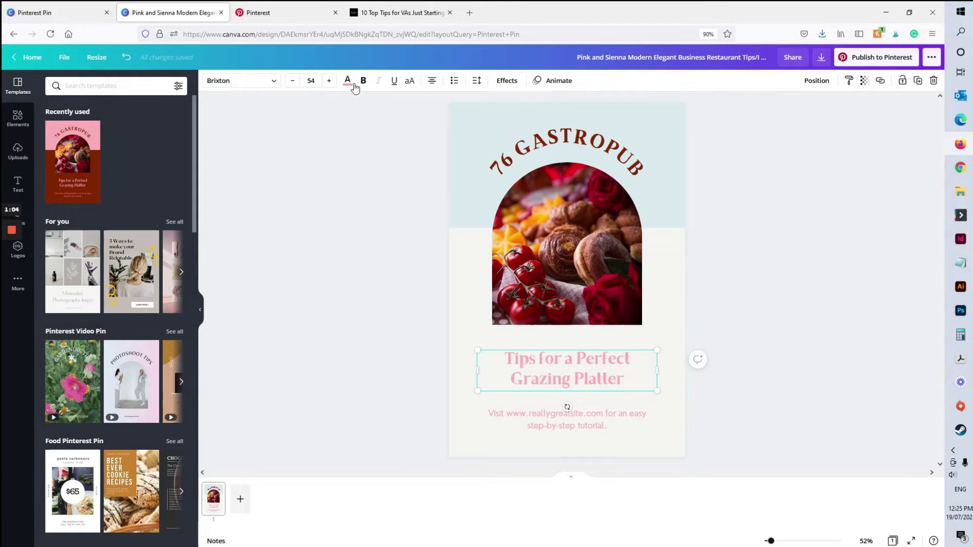
pyautogui.click(347, 81)
pyautogui.click(126, 184)
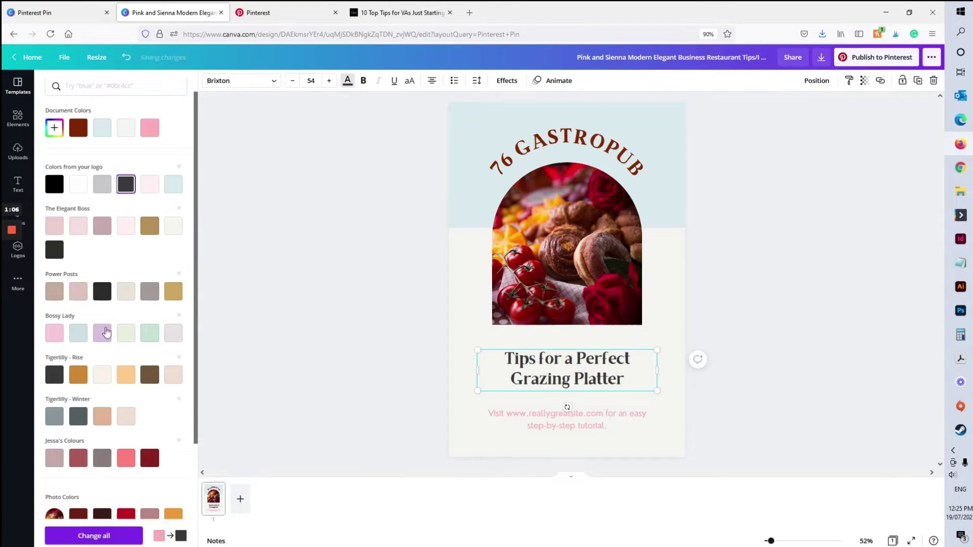
pyautogui.click(90, 536)
pyautogui.click(533, 150)
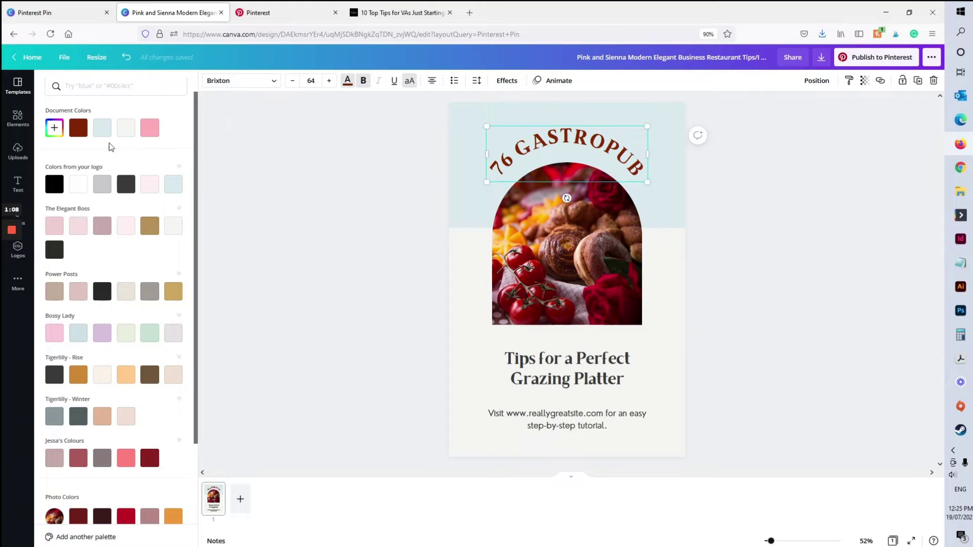
pyautogui.click(126, 184)
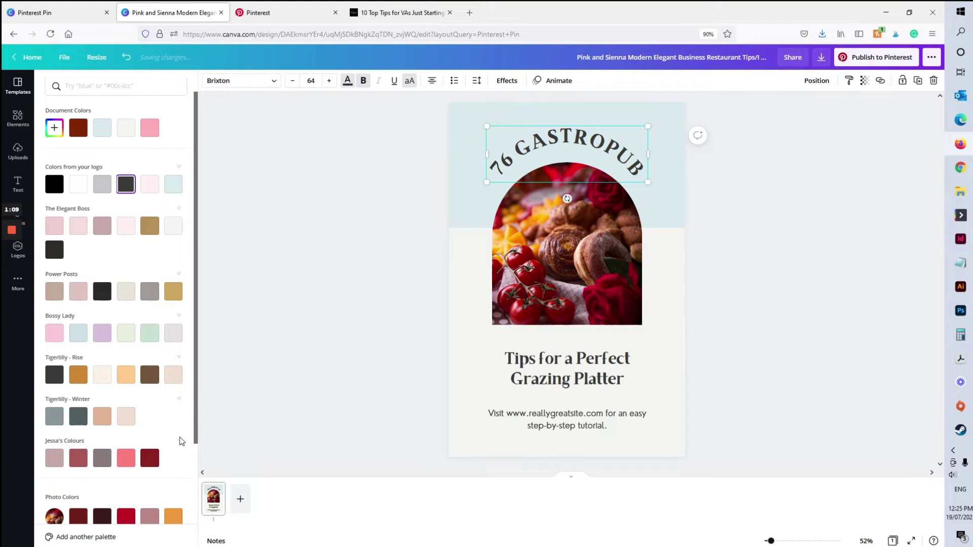
# - Set the arched text's font to MADE Canvas and the "Tips for a Perfect Grazing Platter" heading's font to Visby Bold
pyautogui.click(243, 81)
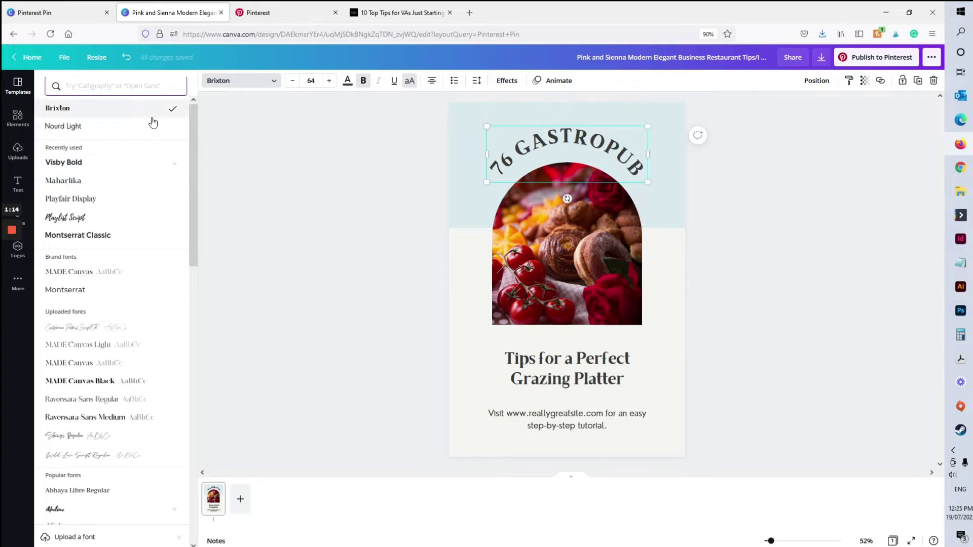
pyautogui.click(126, 371)
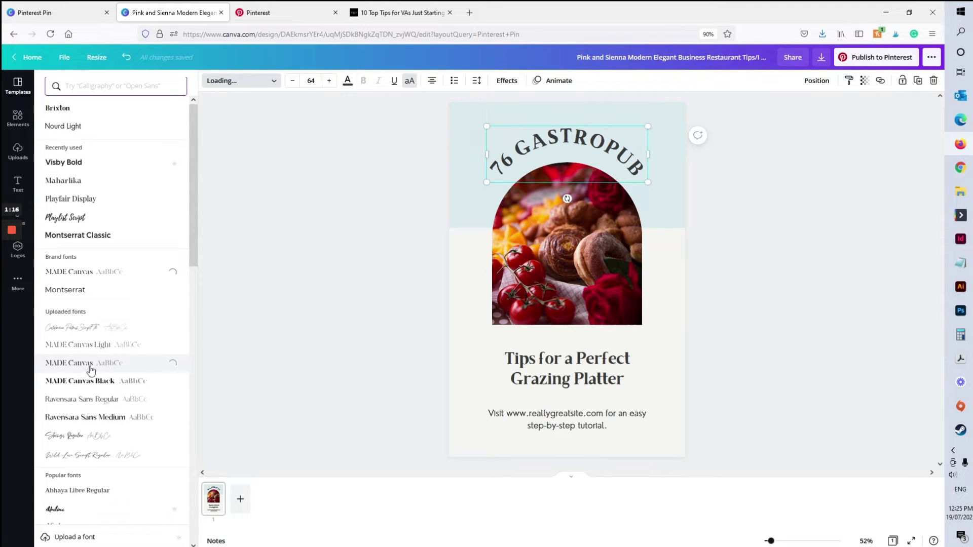
pyautogui.click(539, 353)
pyautogui.click(112, 86)
pyautogui.write('visby')
pyautogui.click(106, 145)
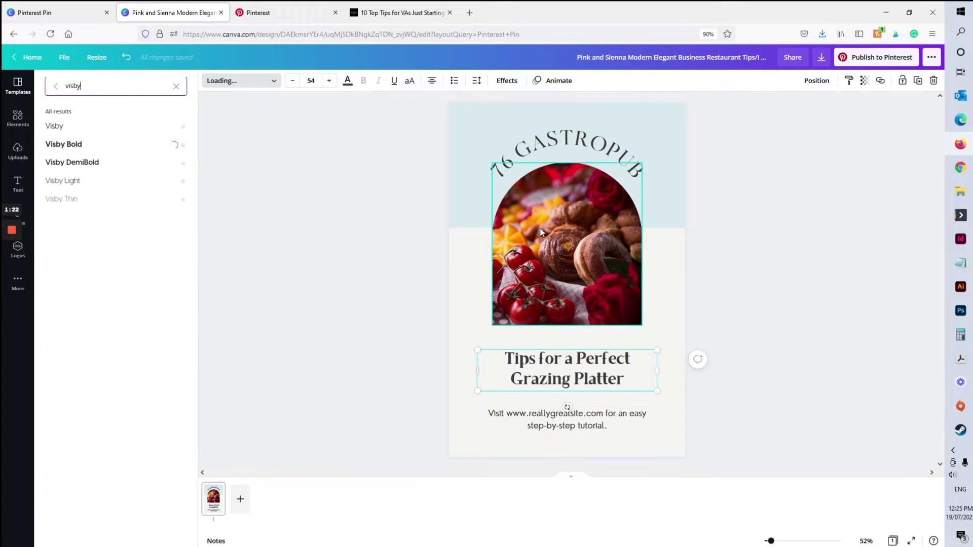
# - Make the heading below the photo uppercase and set its letter spacing to 59
pyautogui.click(410, 80)
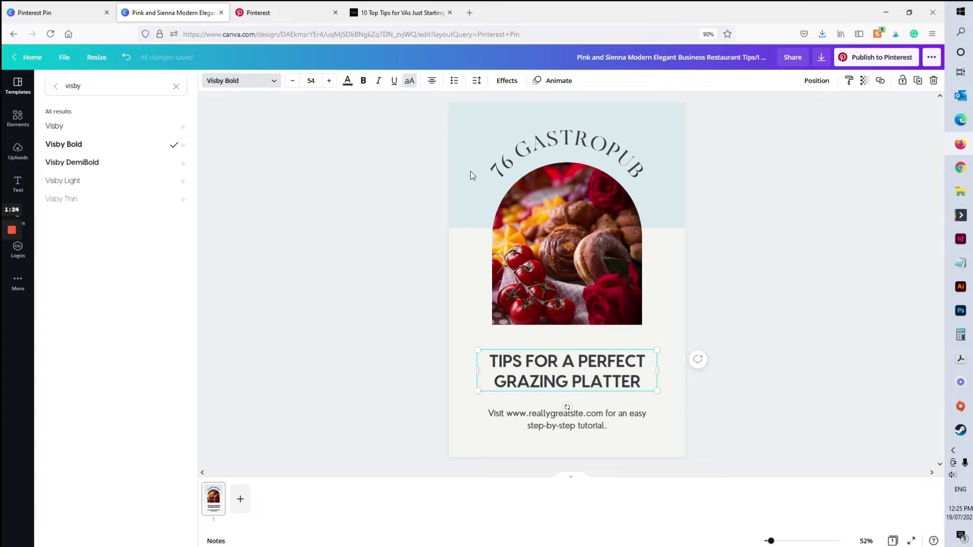
pyautogui.click(476, 81)
pyautogui.moveTo(543, 113); pyautogui.dragTo(549, 111)
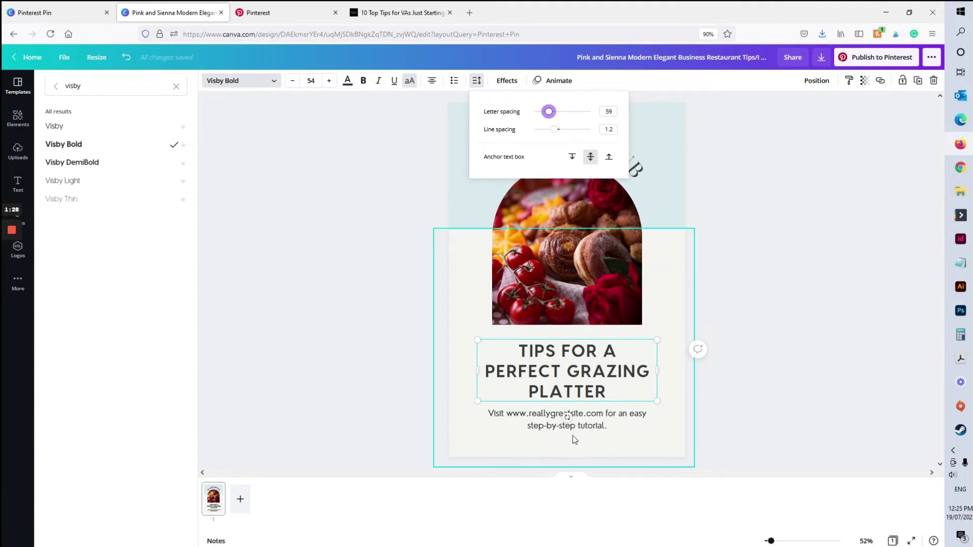
pyautogui.click(794, 372)
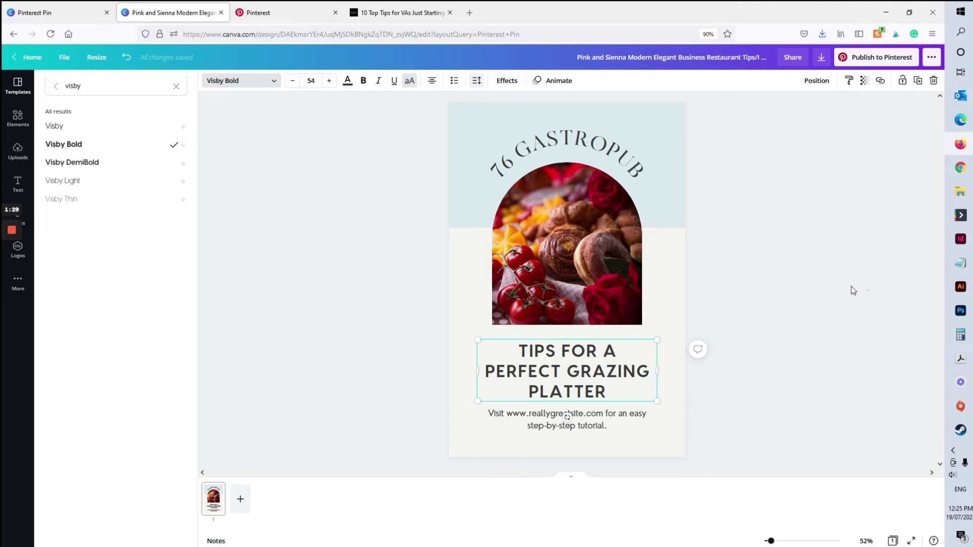
# - Check the blog article's title and replace the arched text above the photo with "10 TOP TIPS"
pyautogui.click(356, 5)
pyautogui.scroll(-3, 334, 344)
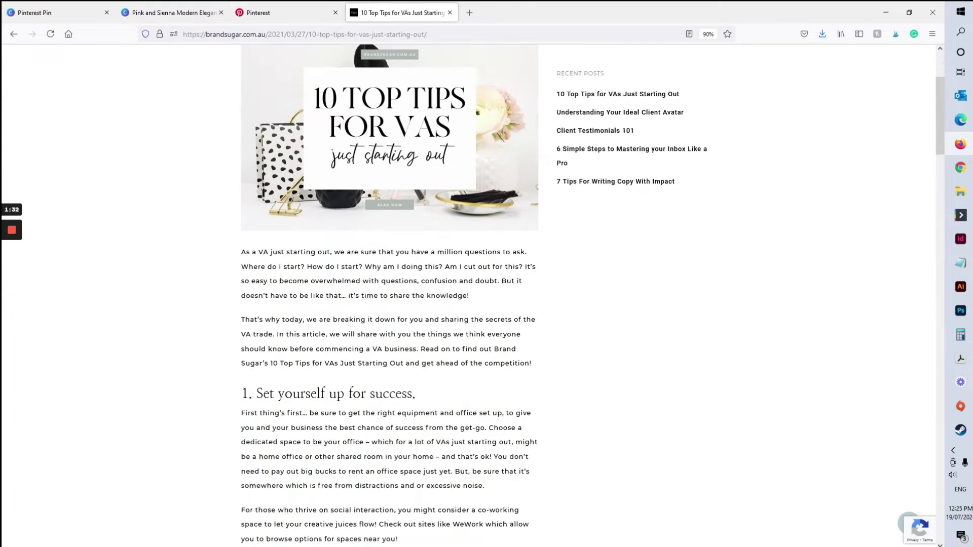
pyautogui.scroll(3, 334, 344)
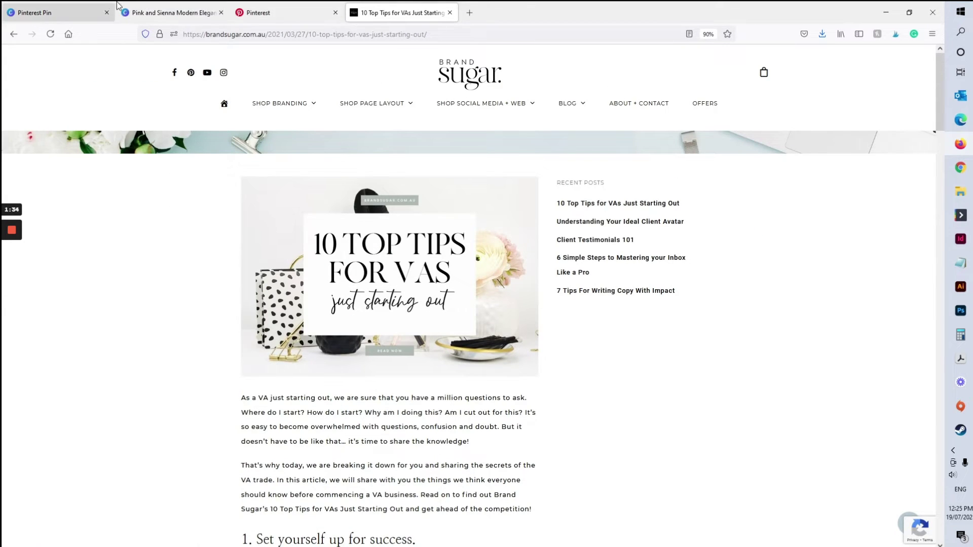
pyautogui.click(132, 11)
pyautogui.click(567, 152)
pyautogui.doubleClick(567, 152)
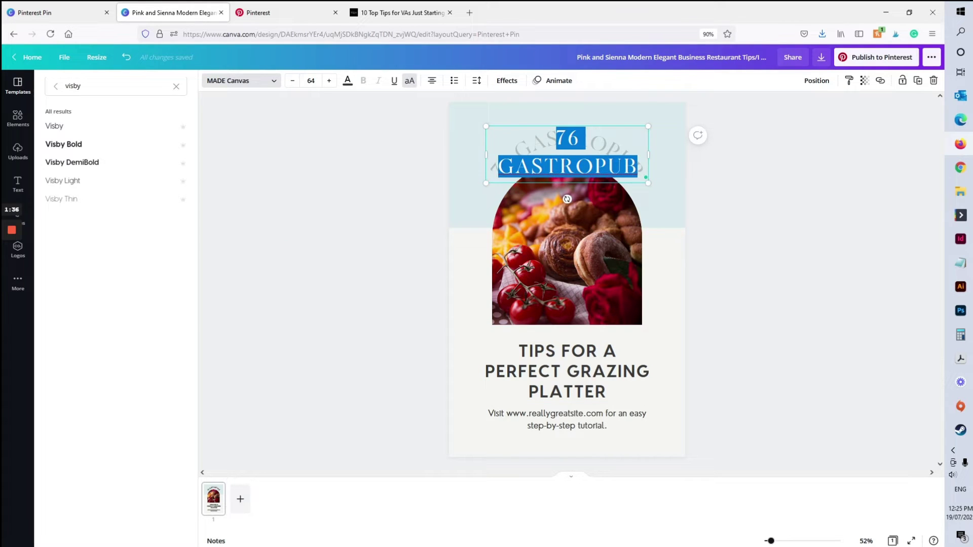
pyautogui.write('10 TOP PIPS')
# - Replace the heading below the photo with "FOR VAS", "JUST GETTING" and "STARTED" on three lines
pyautogui.click(565, 395)
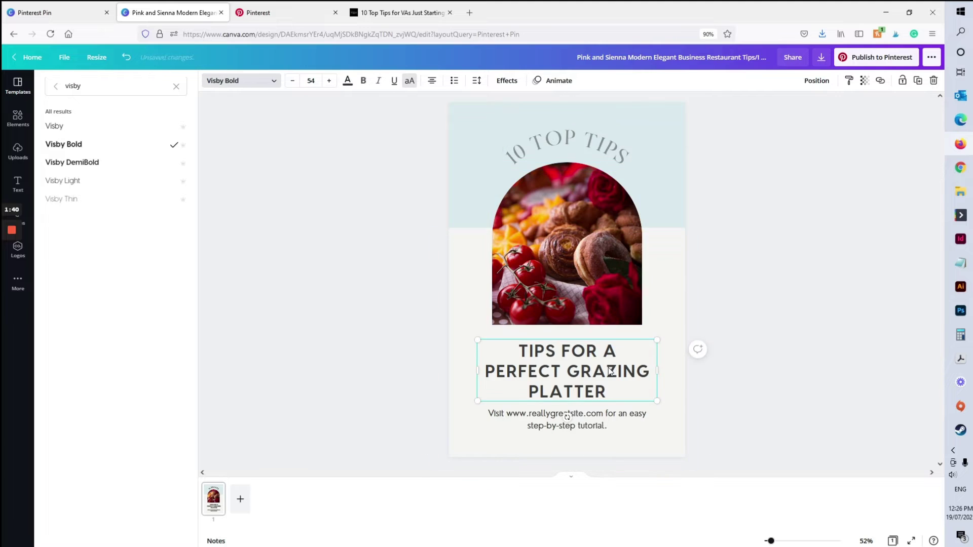
pyautogui.doubleClick(566, 398)
pyautogui.write('FOR VA')
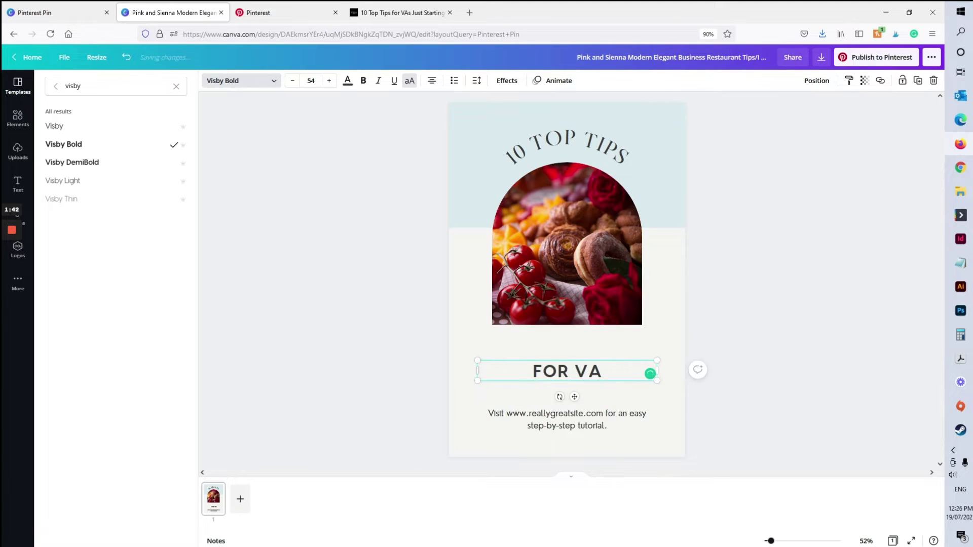
pyautogui.write('S')
pyautogui.press('Return')
pyautogui.write('JUST GETTING')
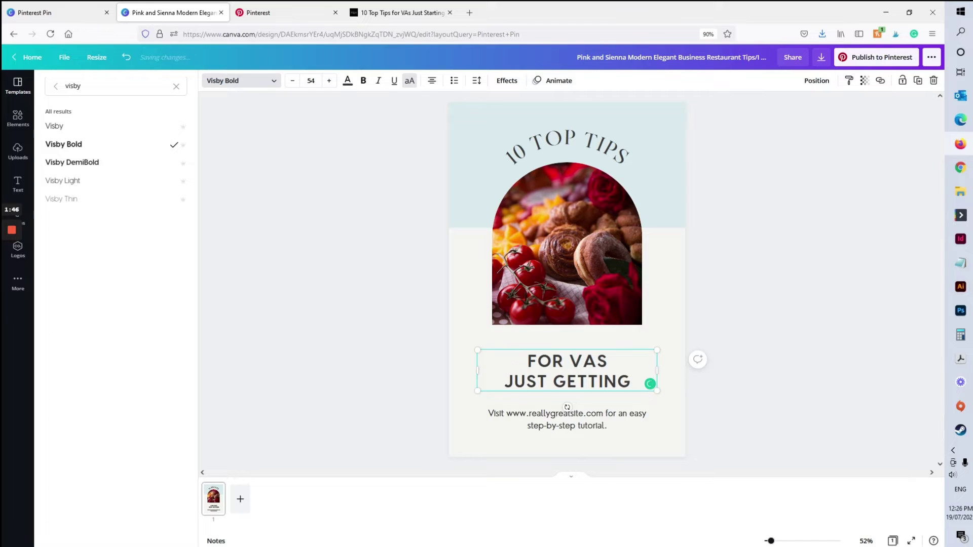
pyautogui.press('Return')
pyautogui.write('STARTED')
pyautogui.click(567, 416)
pyautogui.click(567, 416)
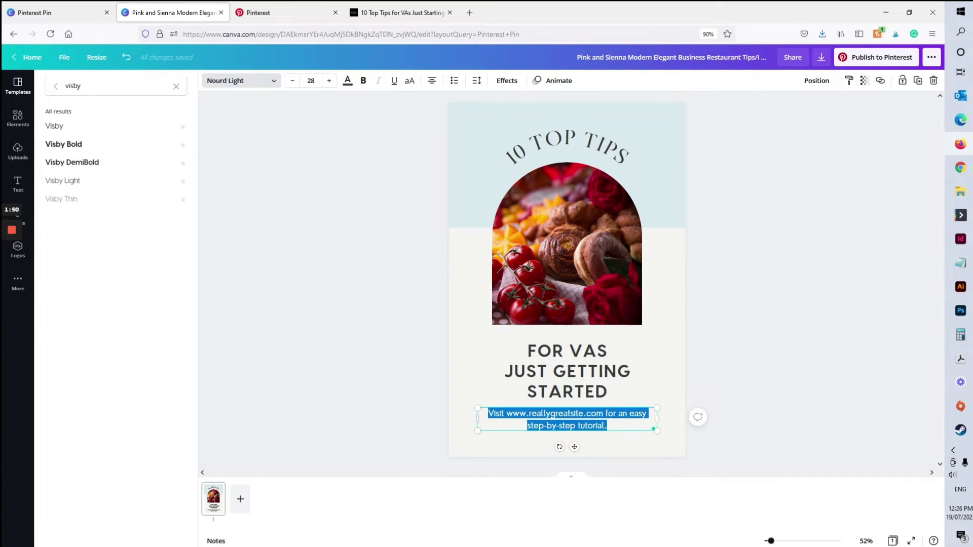
pyautogui.write('www.brandsugar.co')
pyautogui.press('BackSpace')
pyautogui.press('BackSpace')
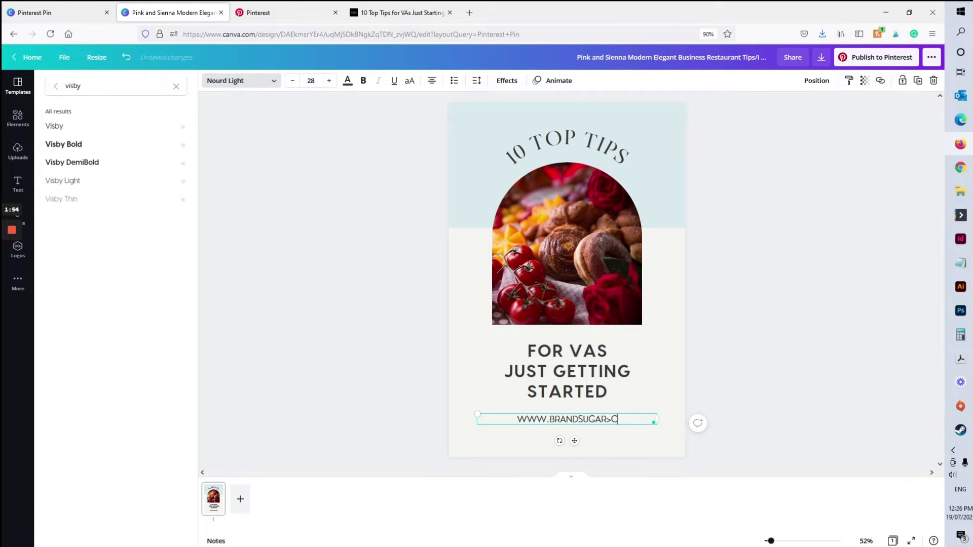
pyautogui.write('com.a')
pyautogui.press('BackSpace')
pyautogui.press('BackSpace')
pyautogui.write('.au')
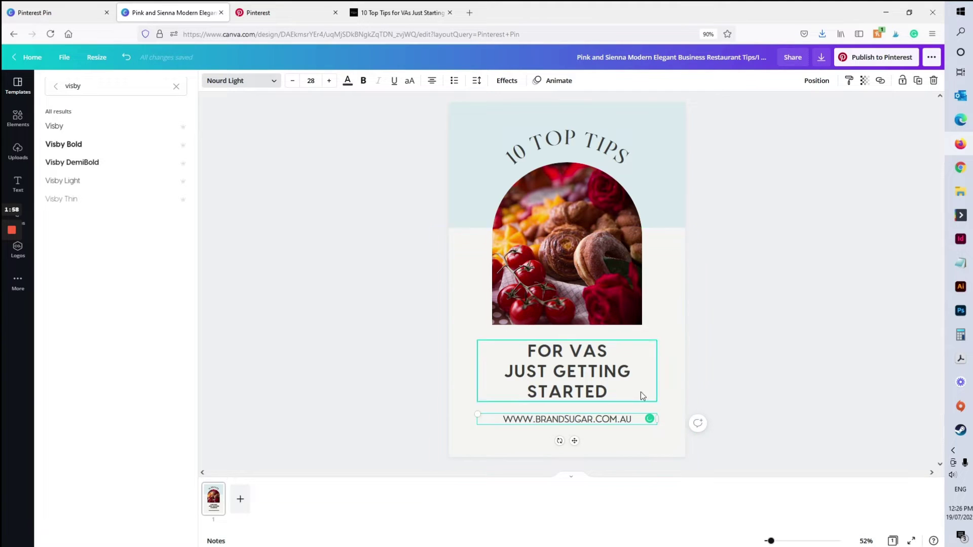
pyautogui.press('Escape')
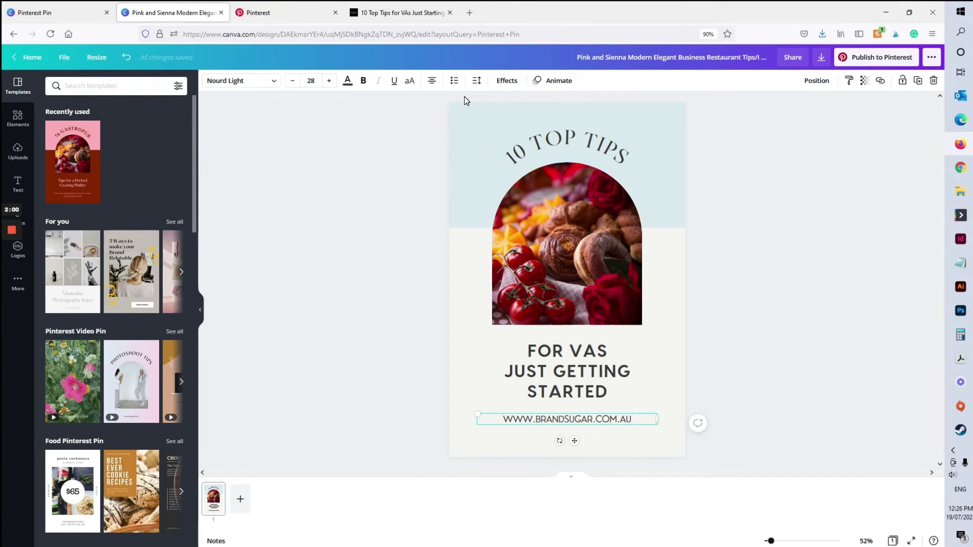
# - Widen the letter spacing of the web address so it spans about the width of the photo
pyautogui.click(476, 81)
pyautogui.moveTo(547, 114); pyautogui.dragTo(553, 112)
pyautogui.click(808, 253)
pyautogui.click(393, 331)
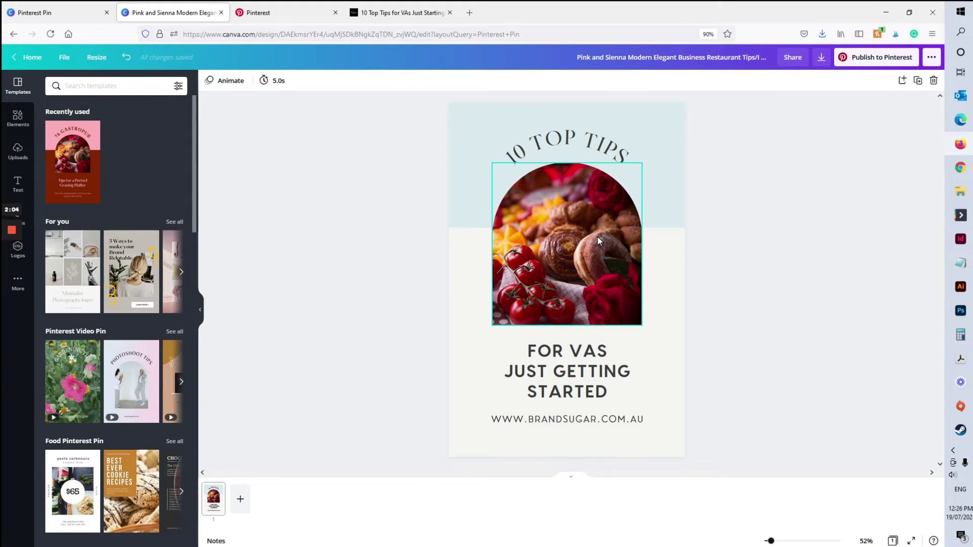
# - Search the elements for "computer" photos and fill the arched frame with the flatlay of hands typing on a laptop
pyautogui.click(23, 126)
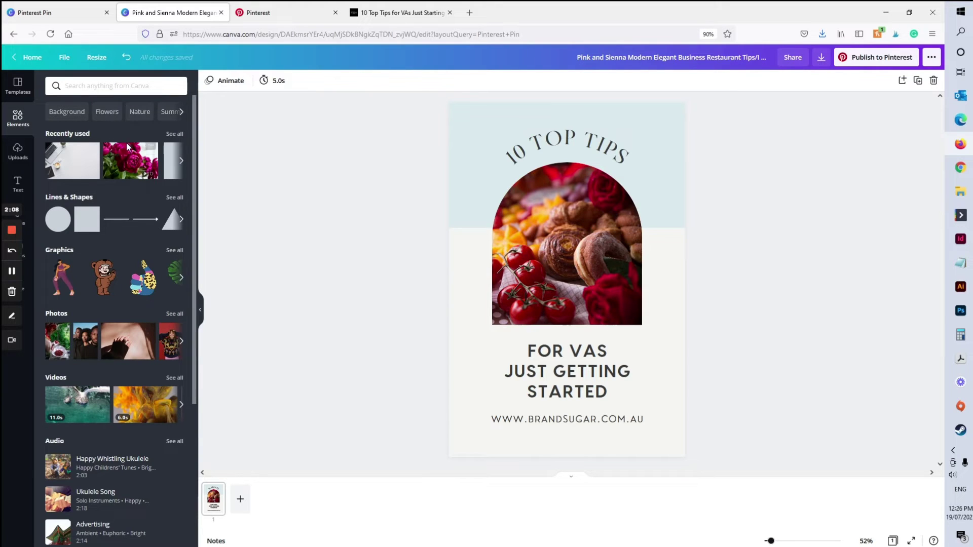
pyautogui.click(107, 86)
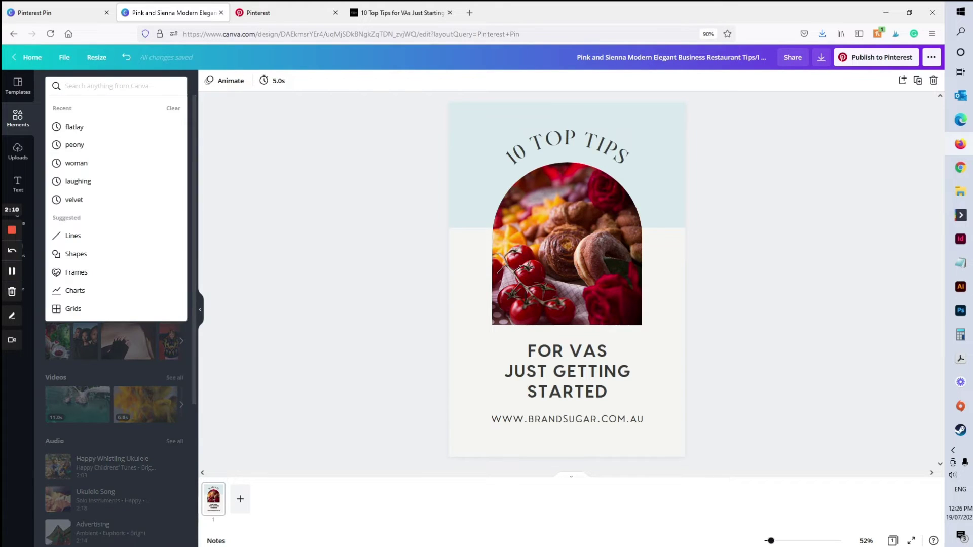
pyautogui.write('computer')
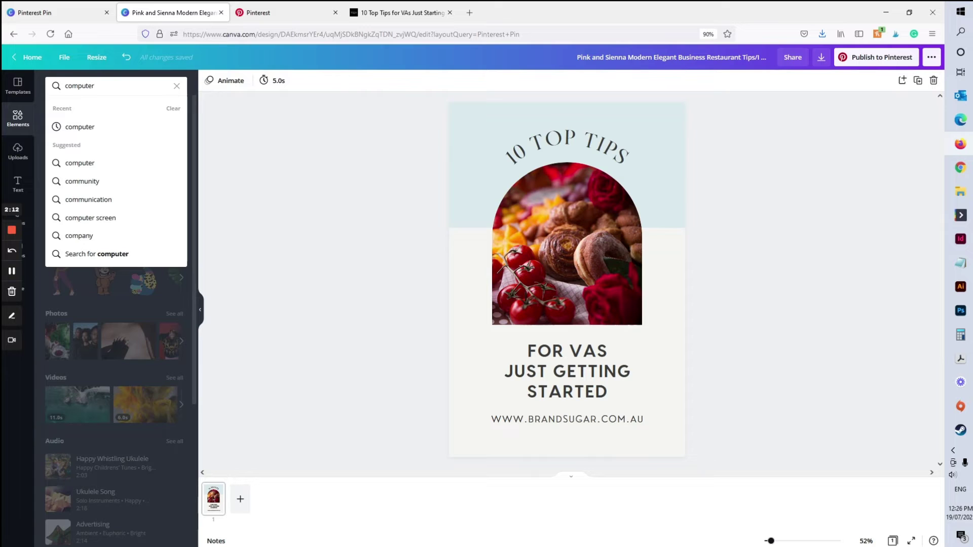
pyautogui.press('Return')
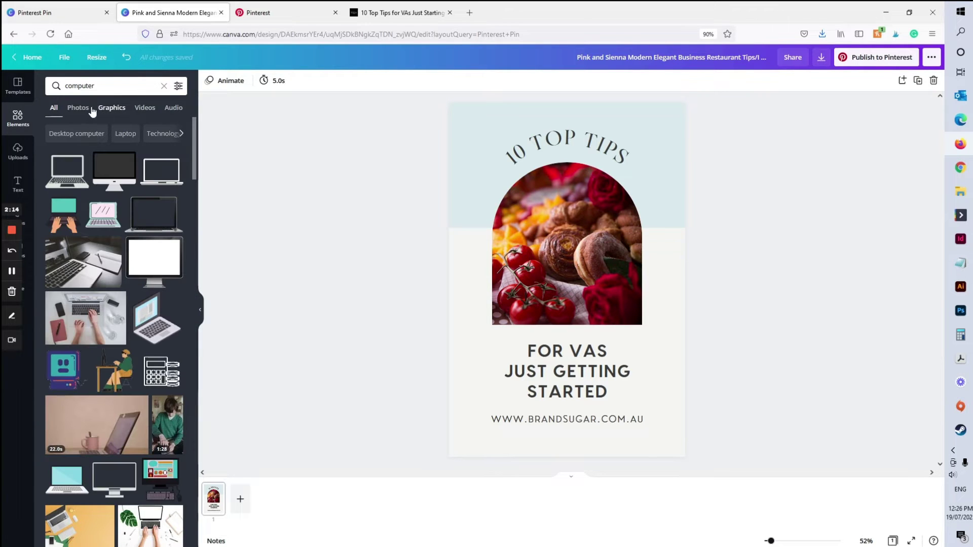
pyautogui.click(80, 108)
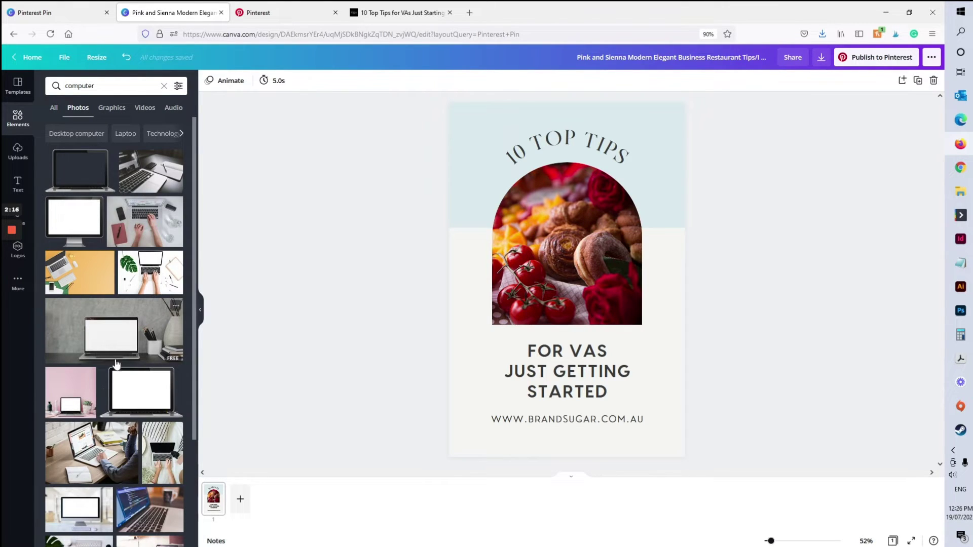
pyautogui.scroll(-3, 158, 303)
pyautogui.moveTo(158, 303); pyautogui.dragTo(654, 274)
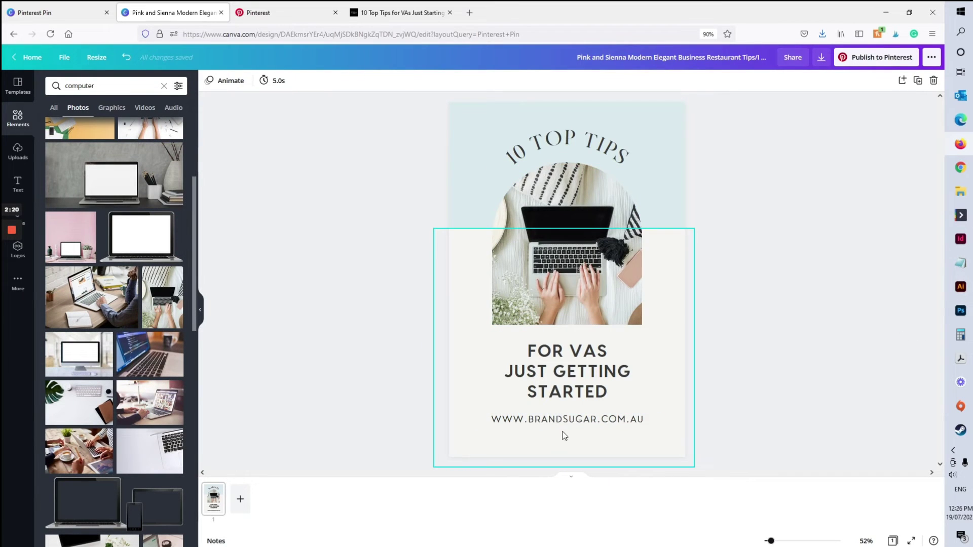
# - Enlarge the "FOR VAS JUST GETTING STARTED" heading to about the photo's width and move the web address slightly lower
pyautogui.click(653, 394)
pyautogui.moveTo(659, 399); pyautogui.dragTo(680, 408)
pyautogui.moveTo(582, 351); pyautogui.dragTo(576, 350)
pyautogui.click(586, 424)
pyautogui.moveTo(587, 423); pyautogui.dragTo(586, 433)
pyautogui.click(771, 359)
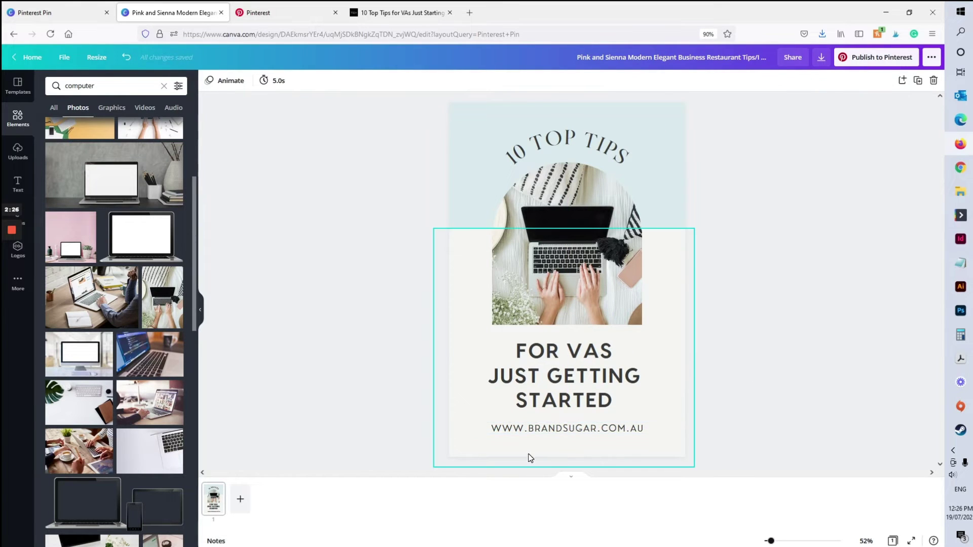
# - Add a square shape and form it into a dark grey bar, slightly wider than the photo, at the pin's bottom edge
pyautogui.click(54, 112)
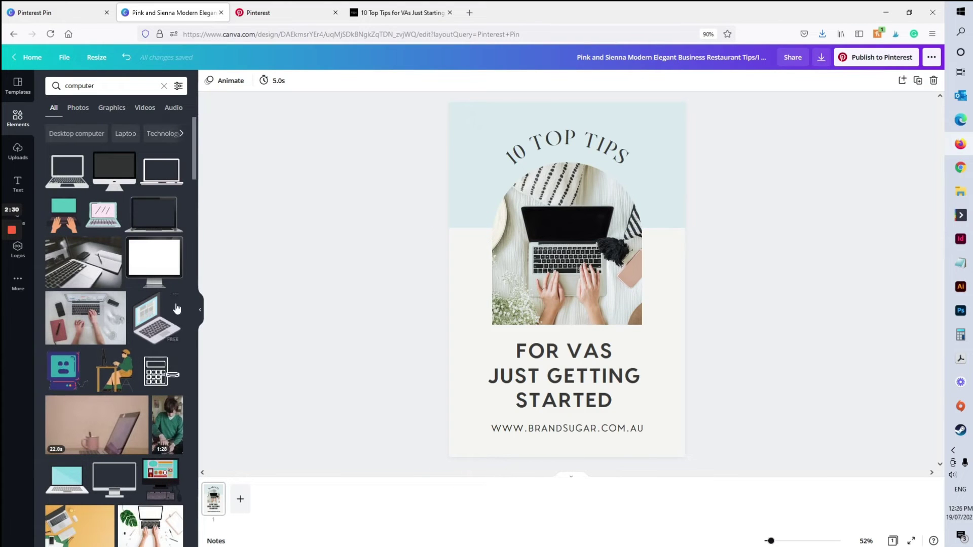
pyautogui.click(165, 87)
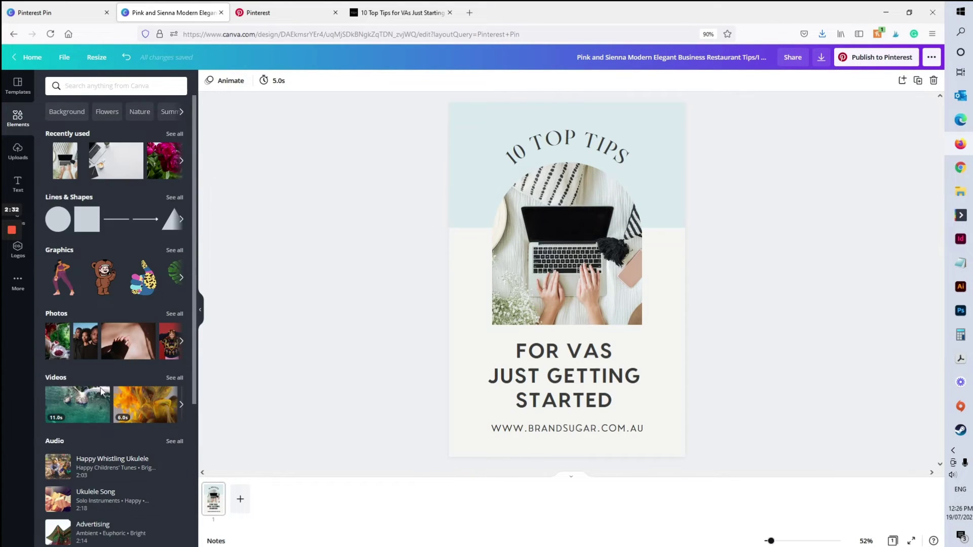
pyautogui.click(87, 224)
pyautogui.moveTo(567, 212); pyautogui.dragTo(629, 449)
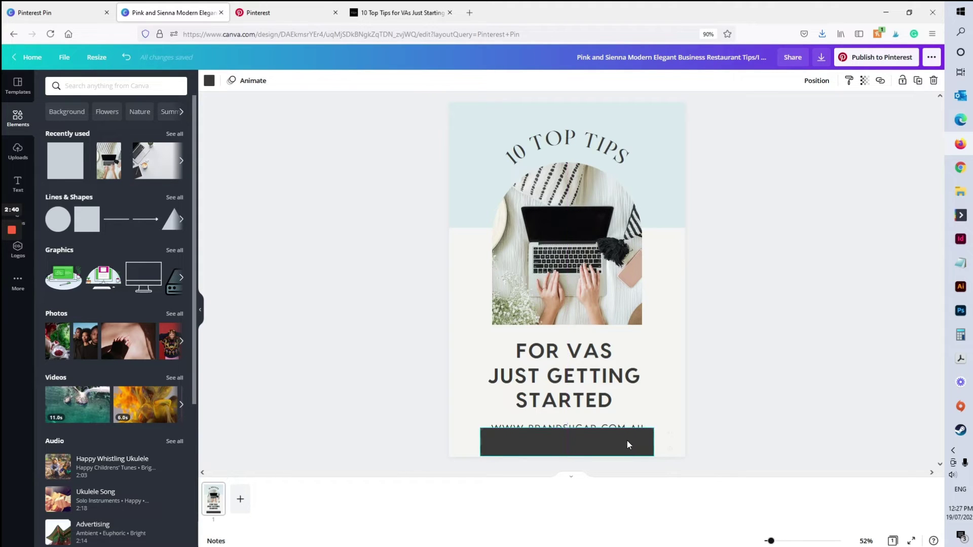
# - Send the dark bar to the back, and send the cream background behind it so the bar sits between background and text
pyautogui.rightClick(598, 441)
pyautogui.click(633, 469)
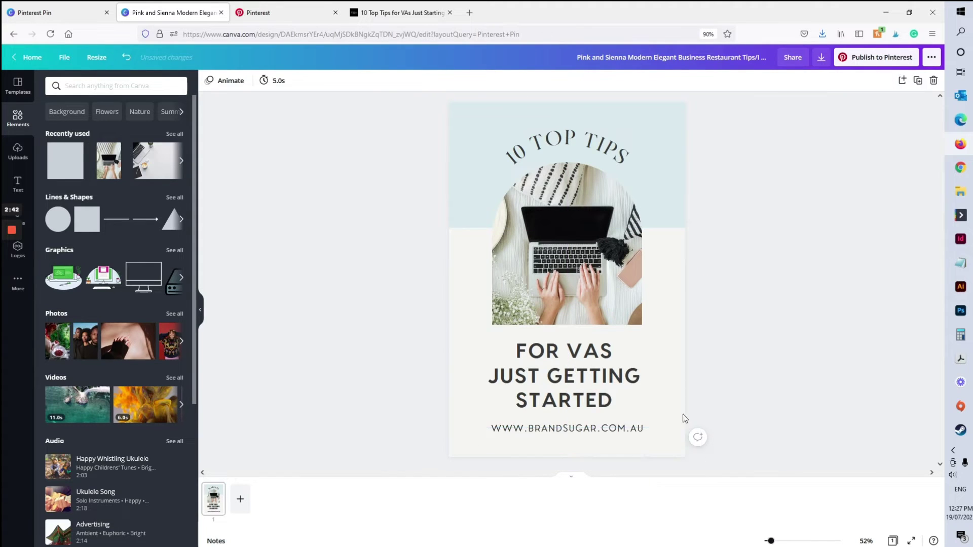
pyautogui.rightClick(587, 381)
pyautogui.click(646, 473)
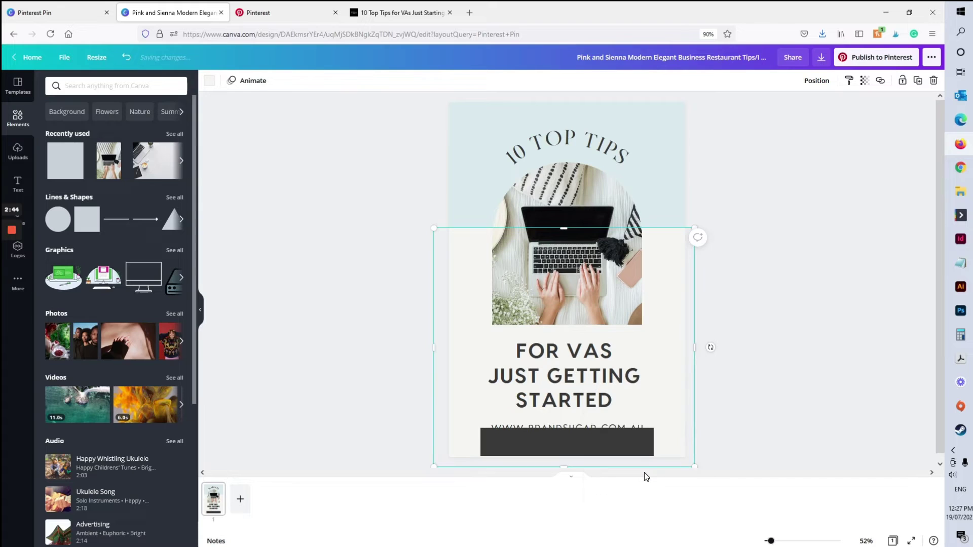
# - Centre the web address on the dark bar and format it in white, bold text
pyautogui.moveTo(614, 426); pyautogui.dragTo(614, 446)
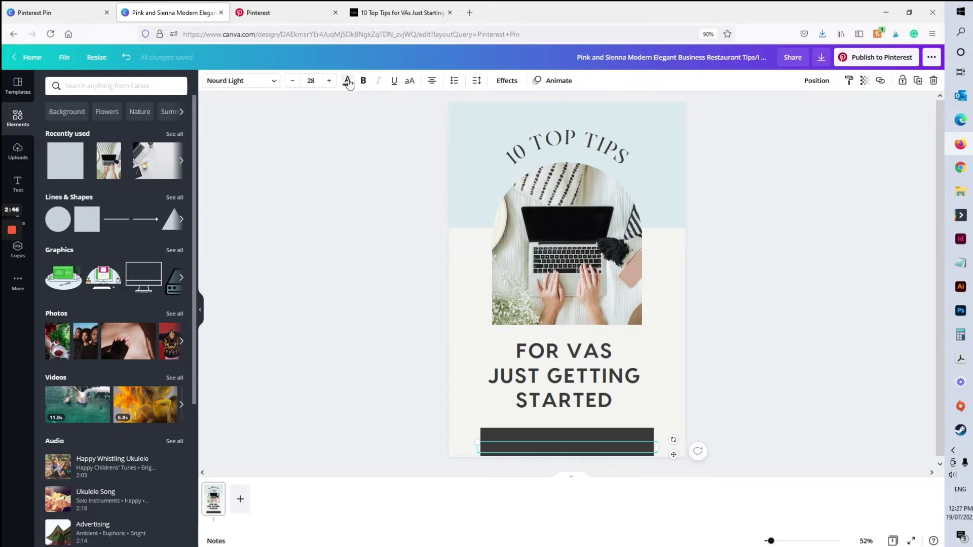
pyautogui.click(348, 81)
pyautogui.click(77, 185)
pyautogui.moveTo(538, 446); pyautogui.dragTo(532, 445)
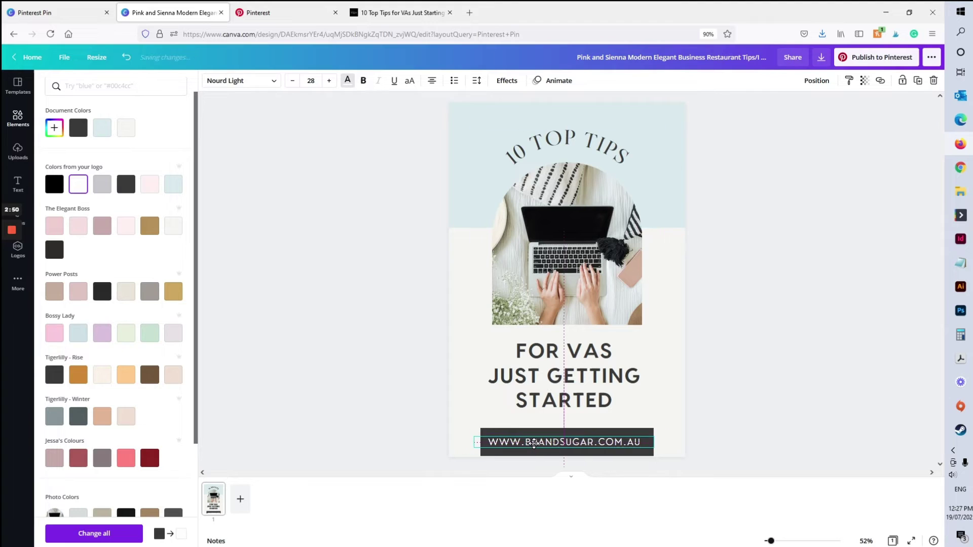
pyautogui.click(363, 81)
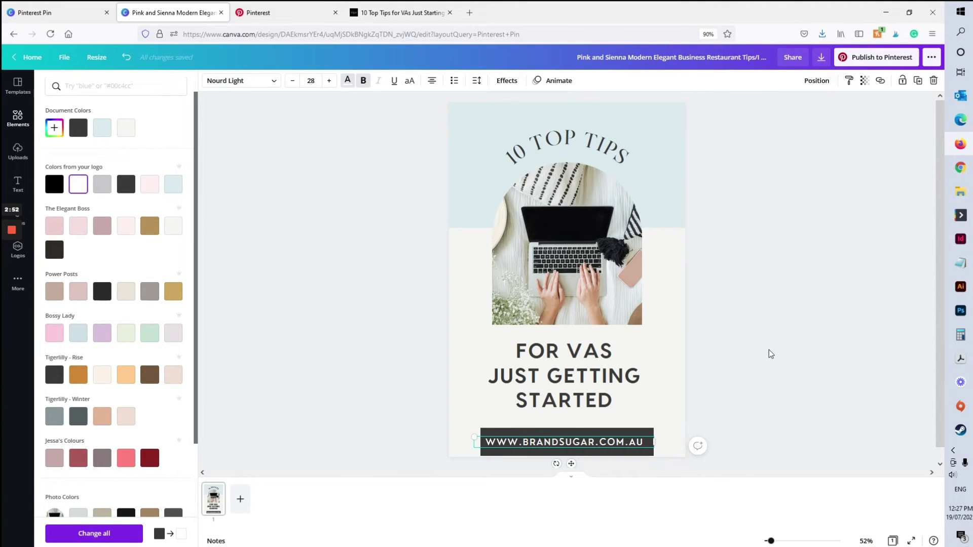
pyautogui.click(572, 467)
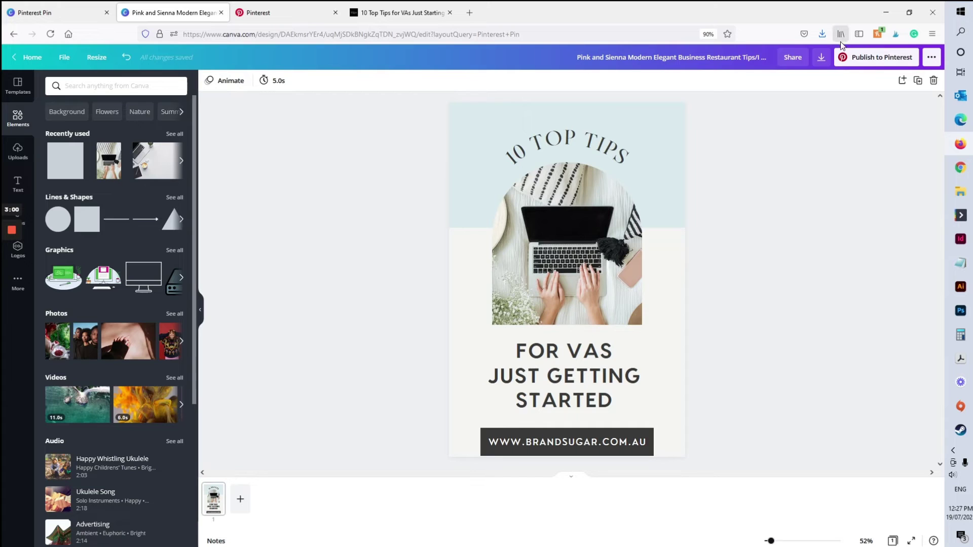
# - Download the pin as a JPG at maximum quality and open the folder containing the downloaded file
pyautogui.click(821, 59)
pyautogui.click(820, 124)
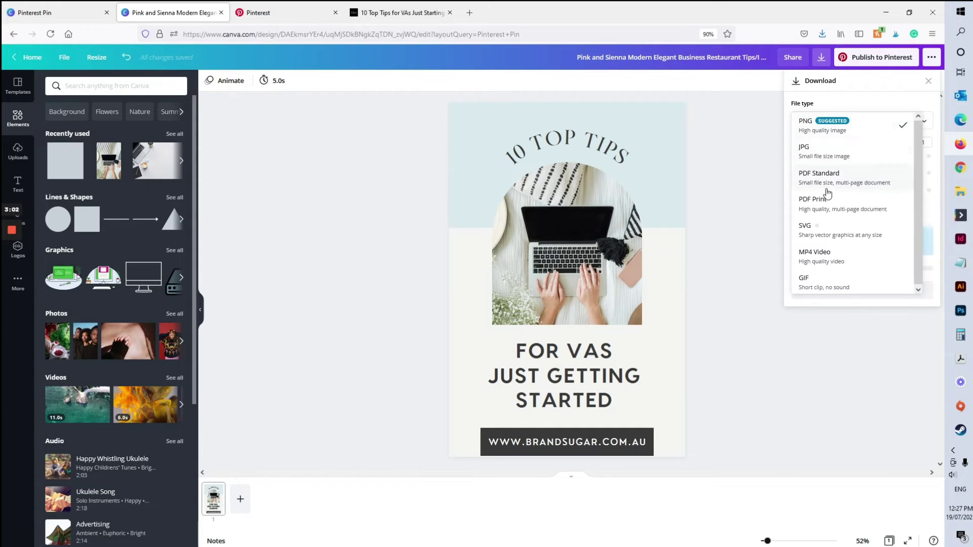
pyautogui.click(827, 161)
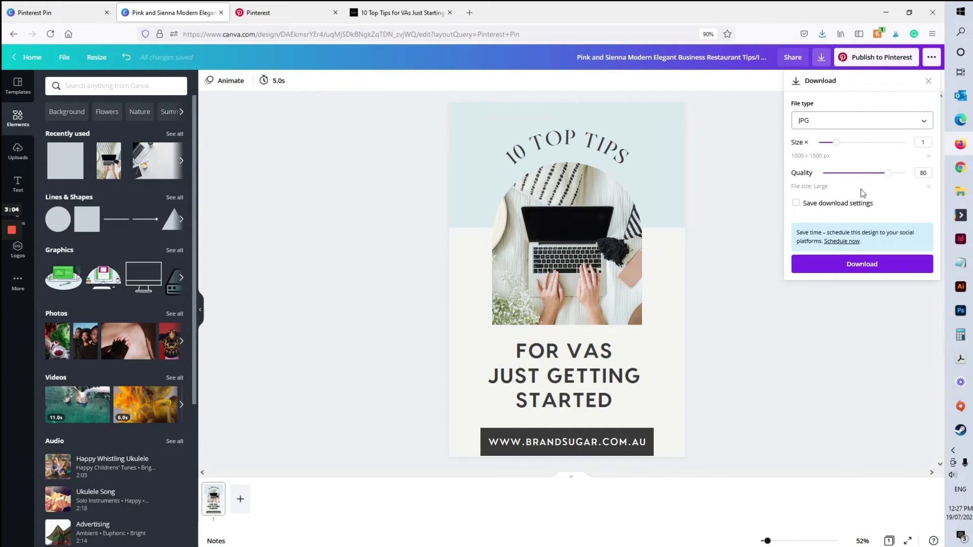
pyautogui.moveTo(888, 173); pyautogui.dragTo(922, 180)
pyautogui.click(866, 268)
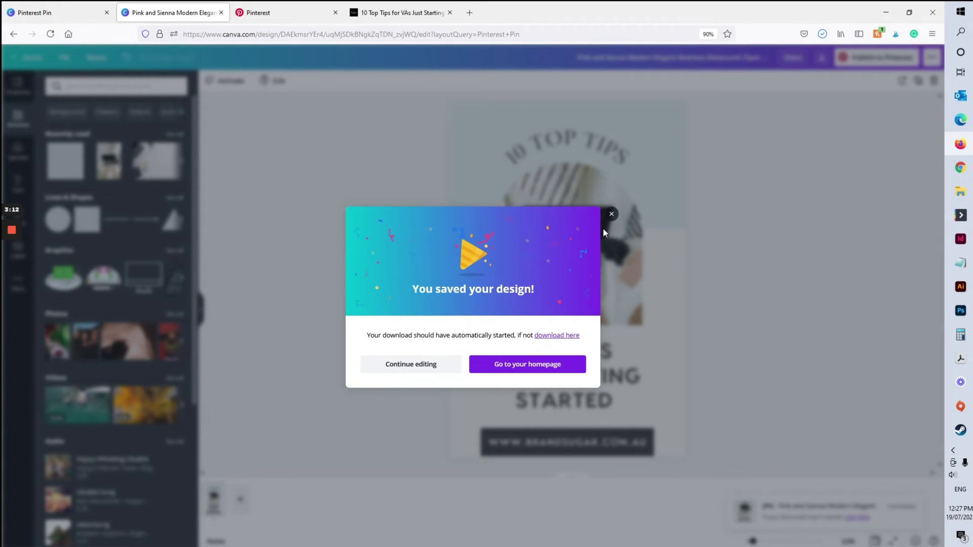
pyautogui.click(680, 156)
pyautogui.click(822, 34)
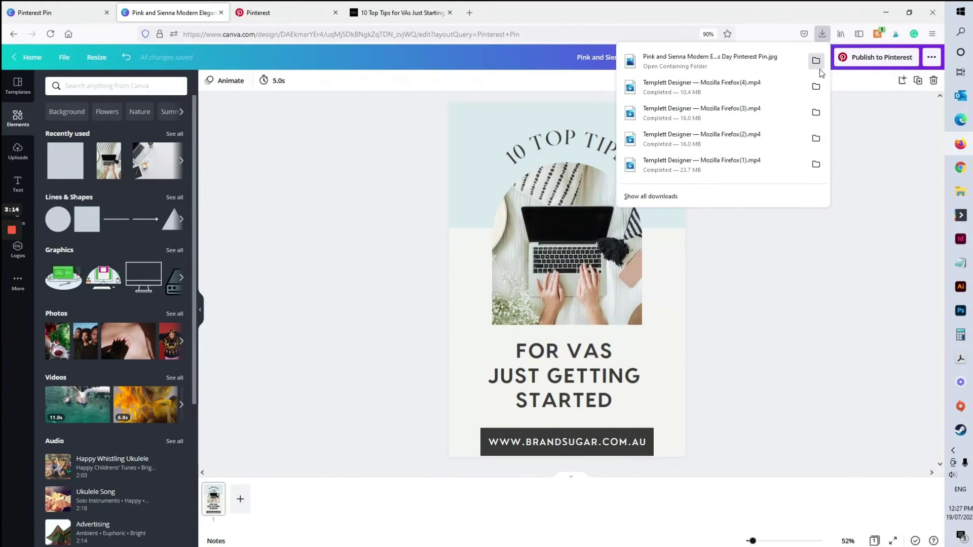
pyautogui.click(817, 63)
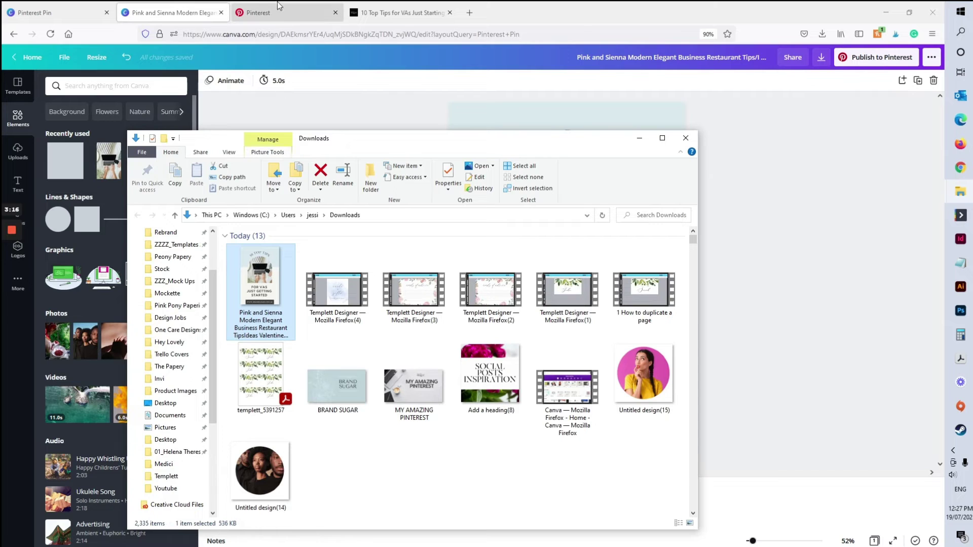
# - Switch to Pinterest and open the saved boards on the Brand Sugar business profile
pyautogui.click(278, 6)
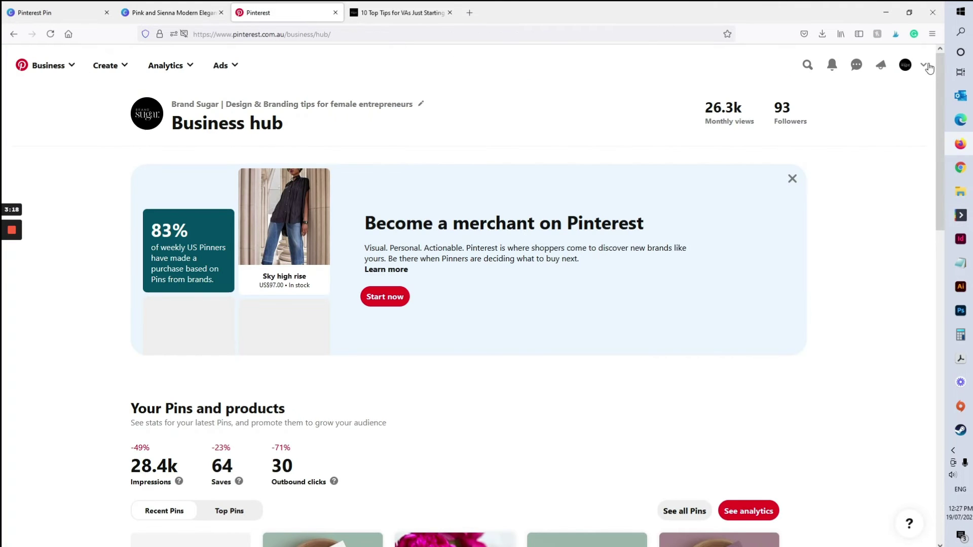
pyautogui.click(904, 67)
pyautogui.scroll(-5, 545, 238)
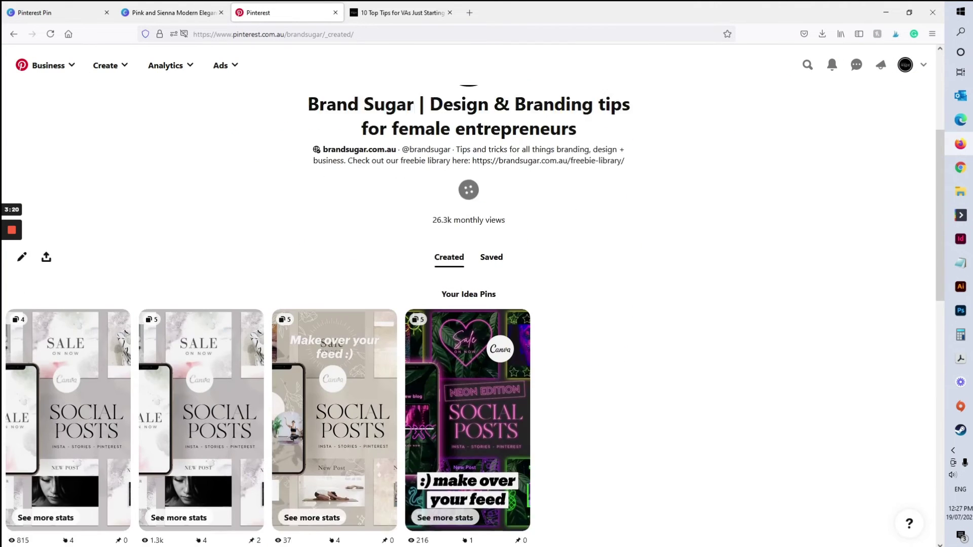
pyautogui.click(492, 188)
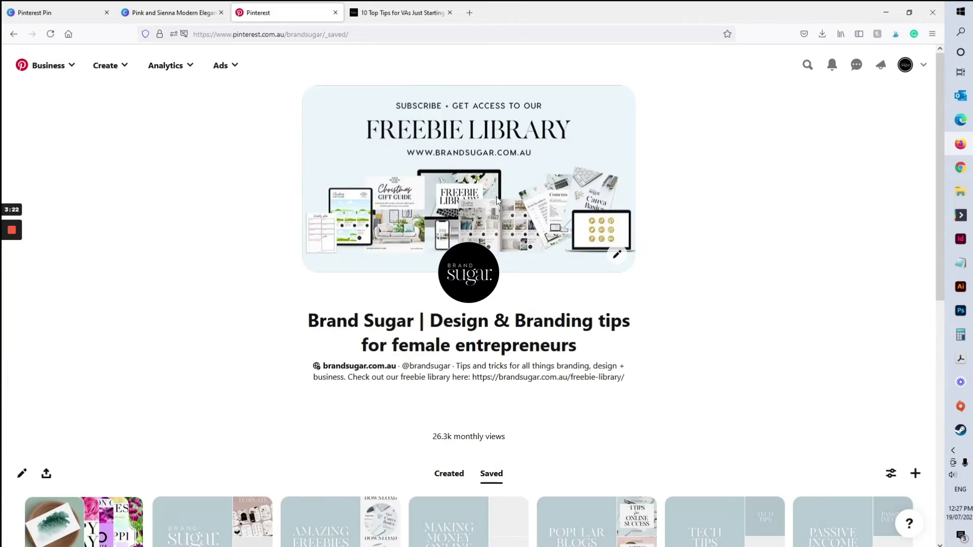
pyautogui.scroll(-4, 555, 288)
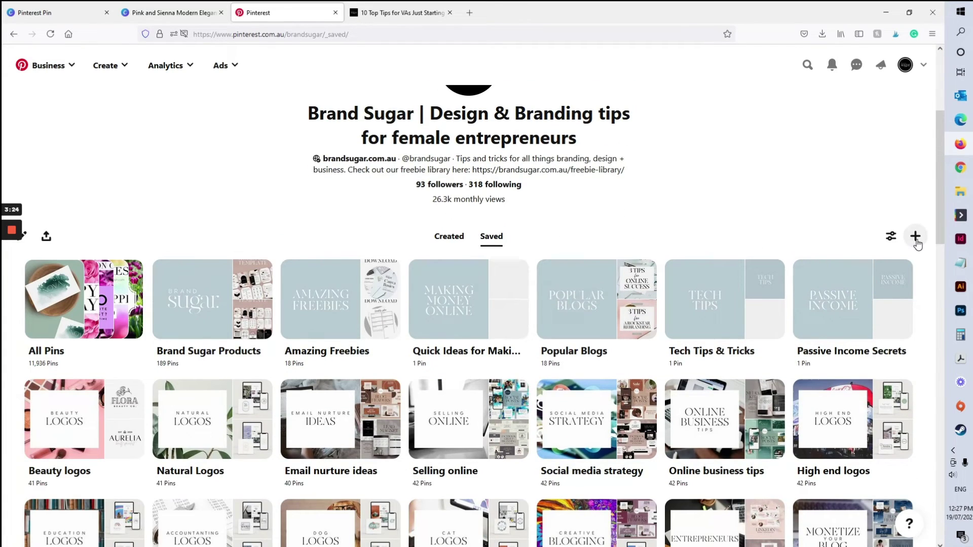
# - Create a new Pin and upload the newly downloaded pin image from the Downloads folder
pyautogui.click(915, 237)
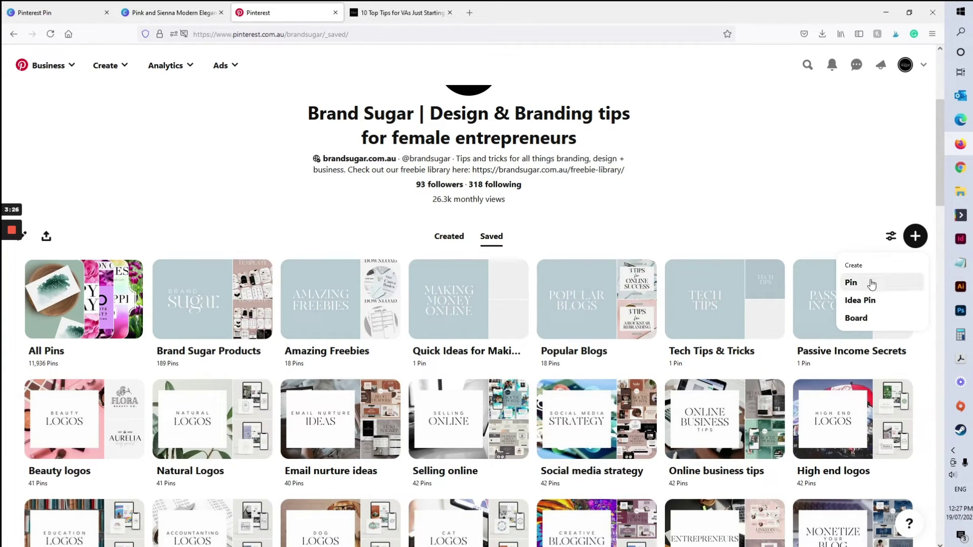
pyautogui.click(864, 288)
pyautogui.click(373, 252)
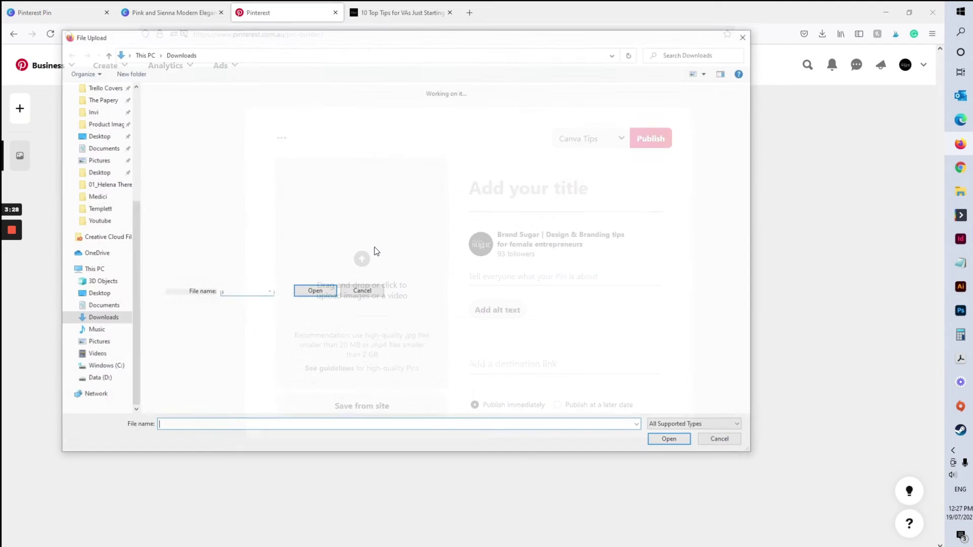
pyautogui.doubleClick(183, 132)
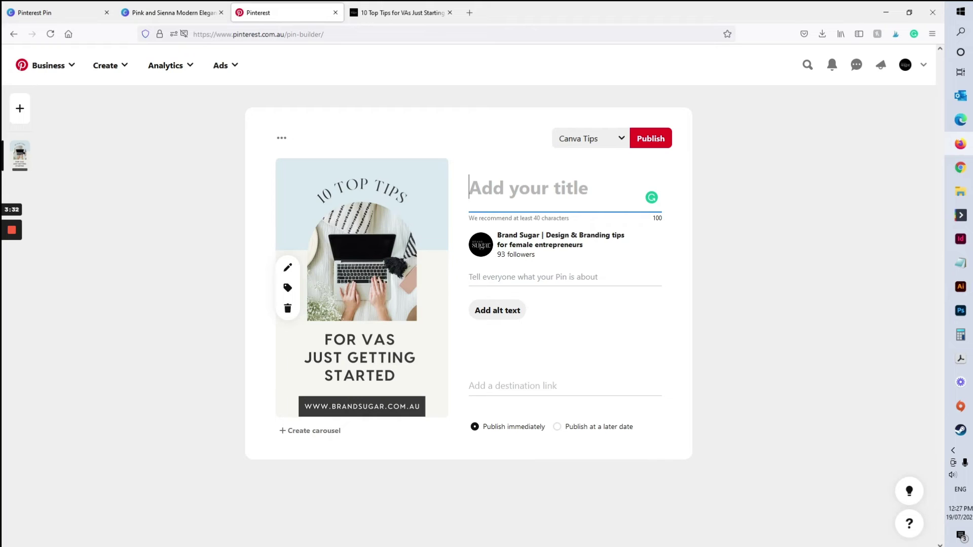
# - Enter "10 Top Tips for VAs Just starting out" as the Pin's title
pyautogui.write('10 Top Tips f')
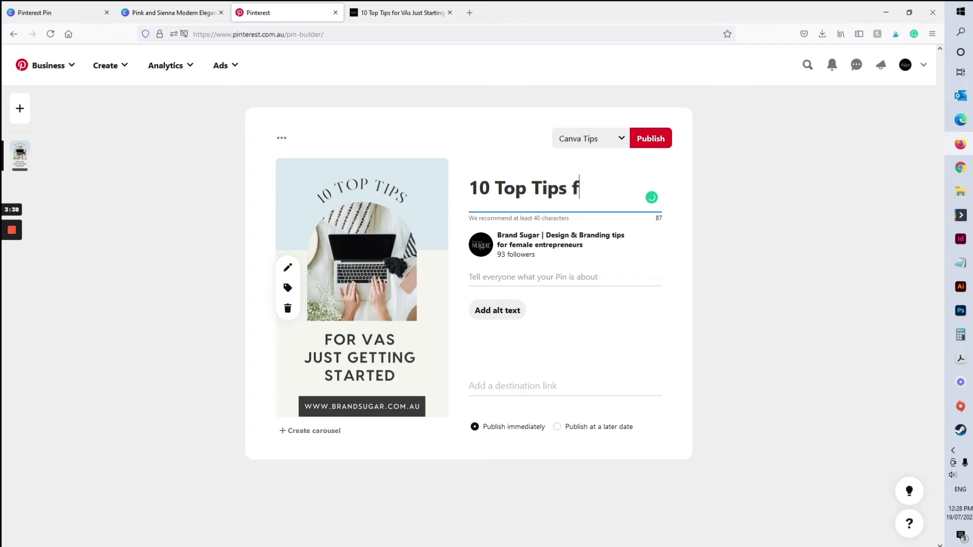
pyautogui.write('J')
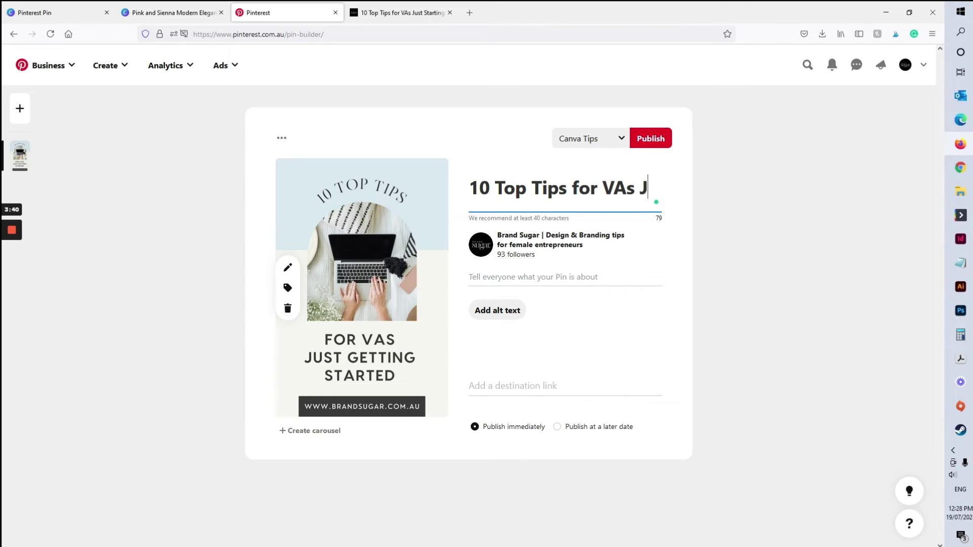
pyautogui.write('ust starting out')
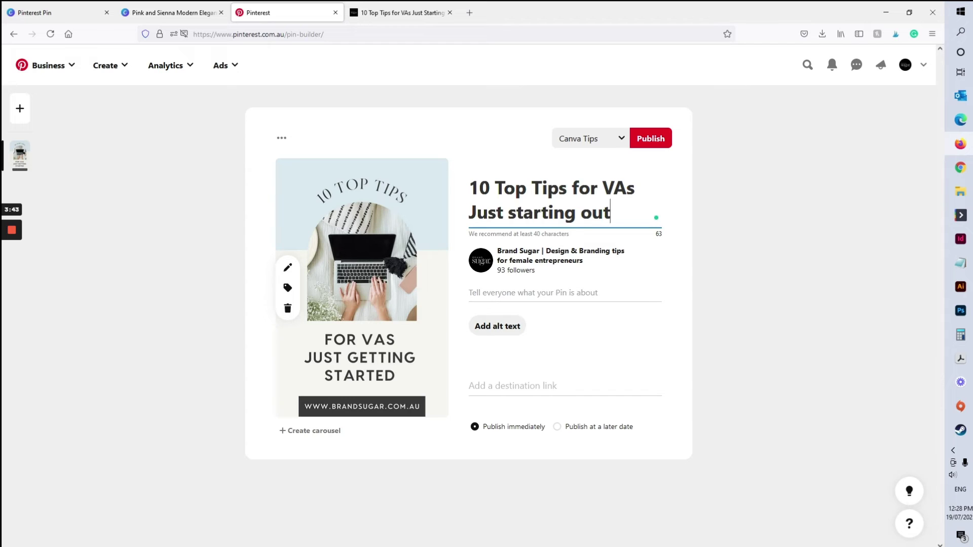
pyautogui.hotkey('ctrl', 'a')
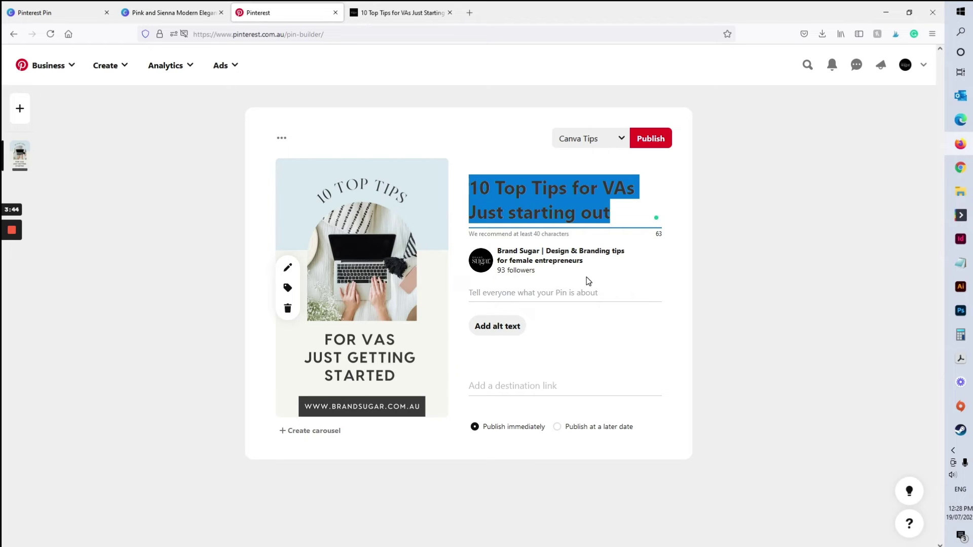
# - Copy the opening paragraph of the blog article and paste it as the Pin's description
pyautogui.click(393, 12)
pyautogui.moveTo(241, 398); pyautogui.dragTo(479, 445)
pyautogui.hotkey('ctrl', 'c')
pyautogui.click(258, 12)
pyautogui.click(532, 293)
pyautogui.hotkey('ctrl', 'v')
# - Copy the blog article's web address, brandsugar.com.au/2021/03/27/10-top-tips-for-vas-just-starting-out/, and paste it as the Pin's destination link
pyautogui.click(434, 18)
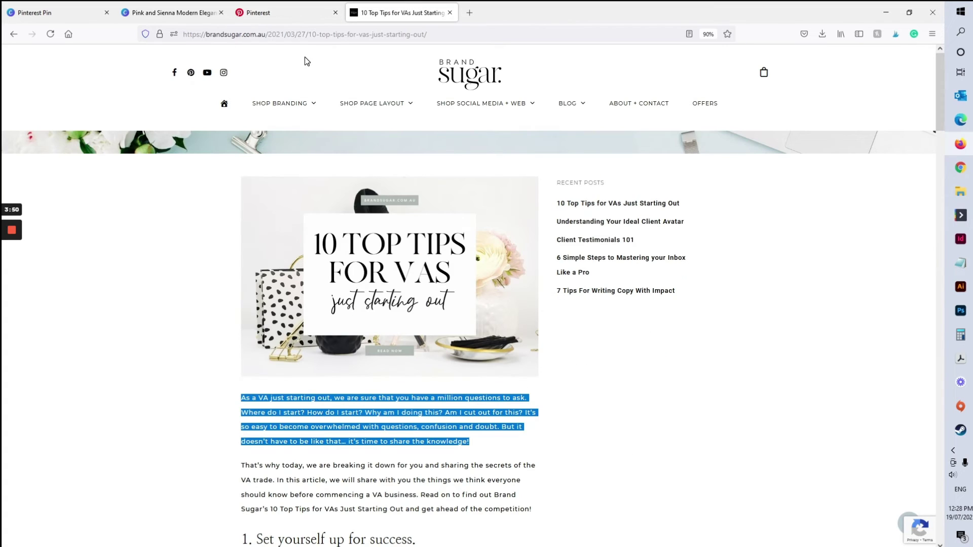
pyautogui.click(301, 31)
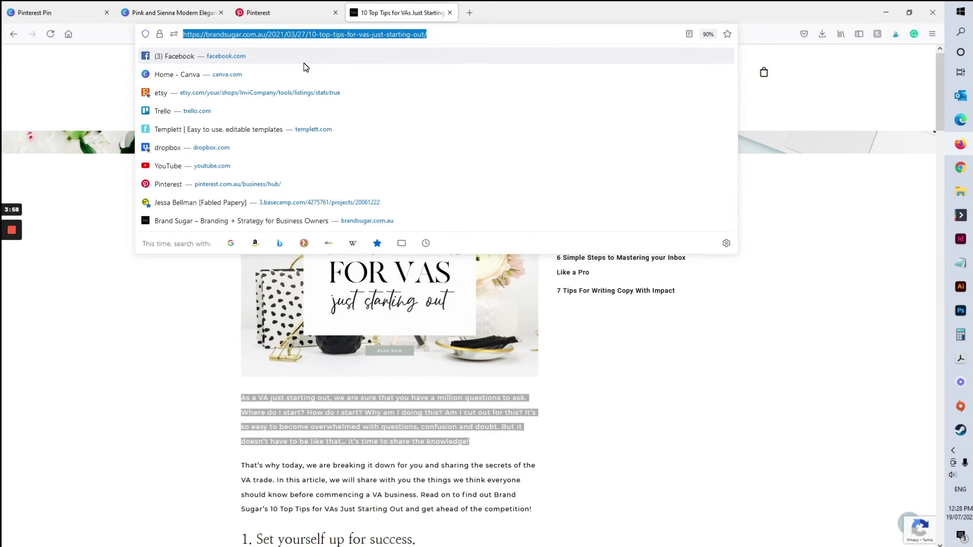
pyautogui.click(299, 8)
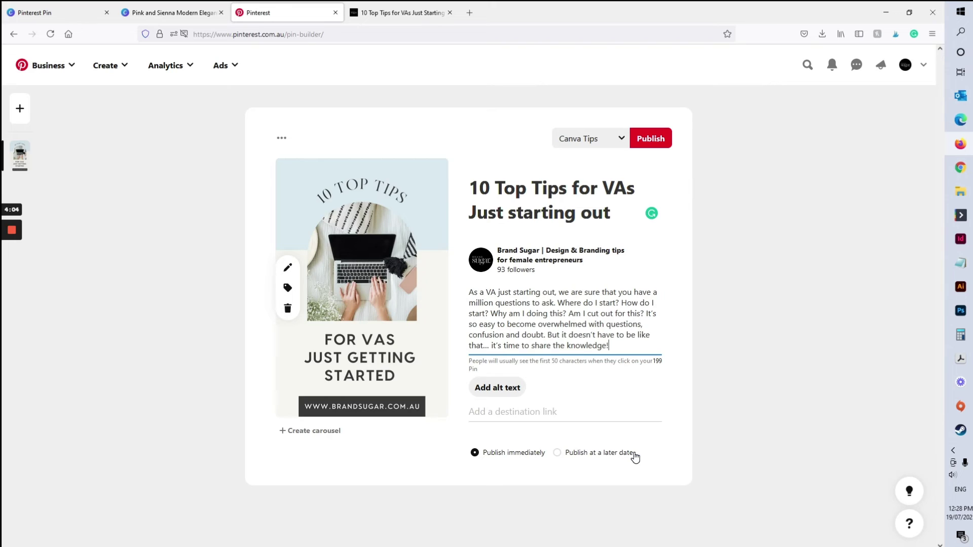
pyautogui.click(541, 419)
pyautogui.write('021/03/27/10-top-tips-for-vas-just-starting-out/')
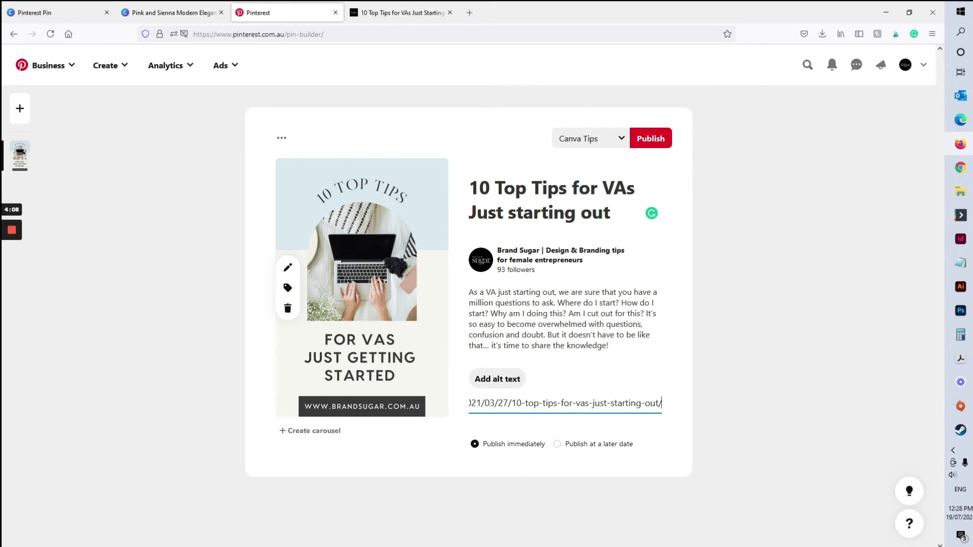
# - Search the boards for "business" and publish the Pin to the Business Tips board
pyautogui.click(593, 139)
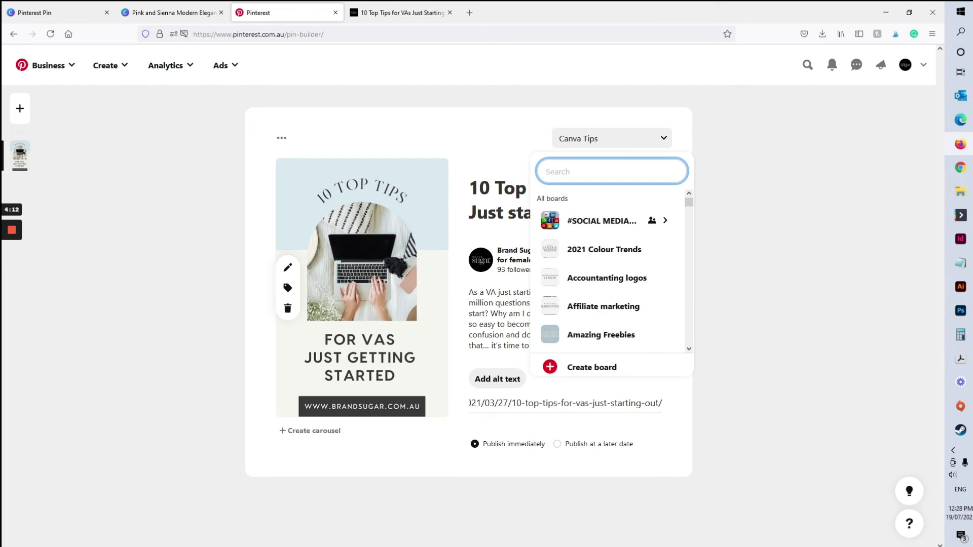
pyautogui.write('business')
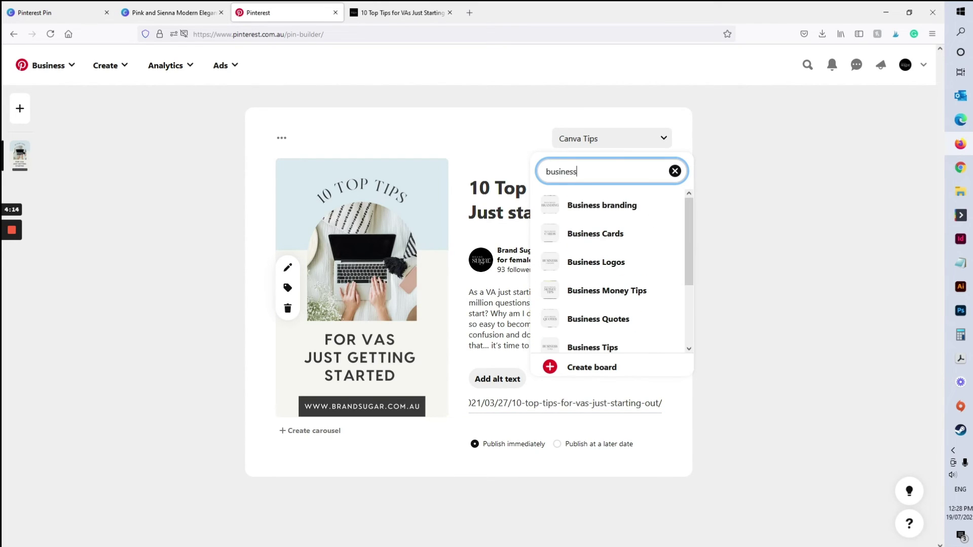
pyautogui.scroll(-3, 617, 247)
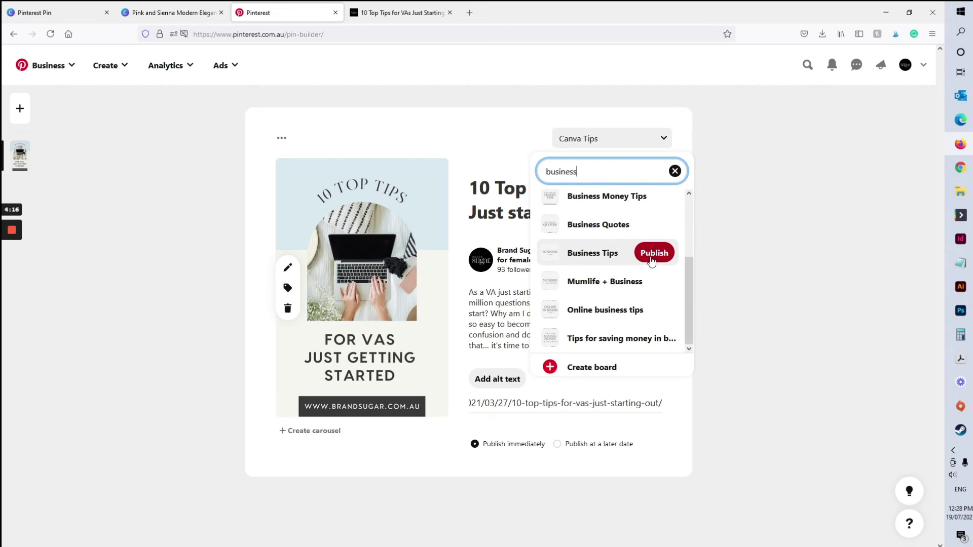
pyautogui.click(652, 253)
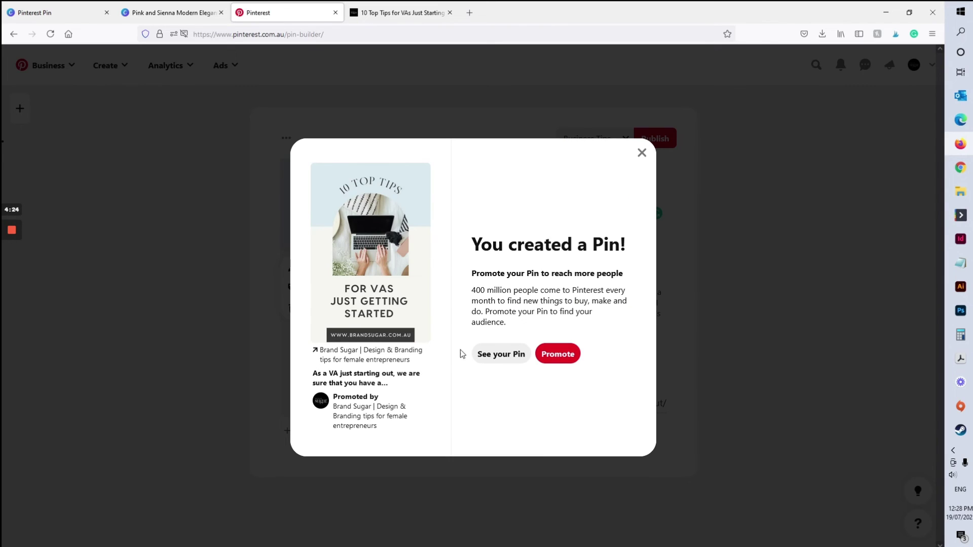
# - View the published Pin and follow its image link to test the destination page
pyautogui.click(496, 361)
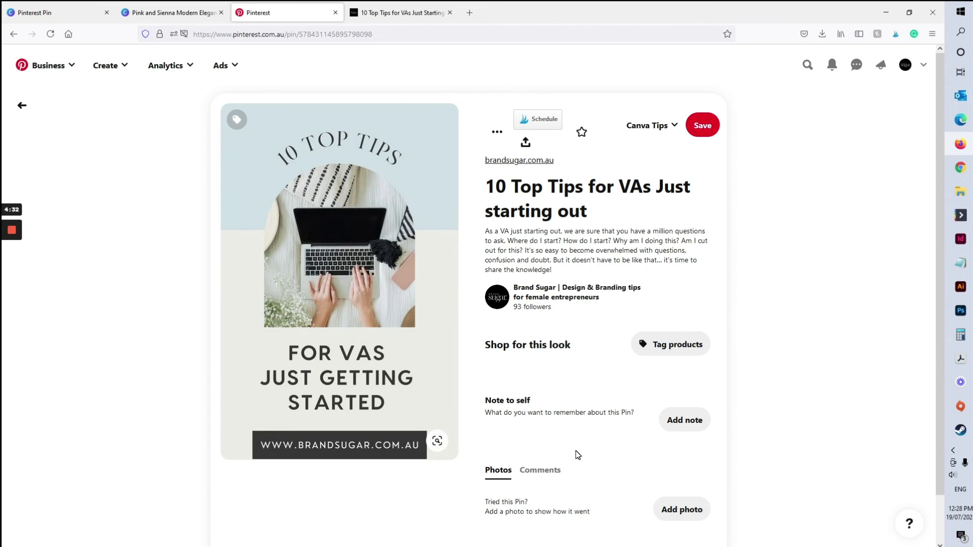
pyautogui.click(411, 321)
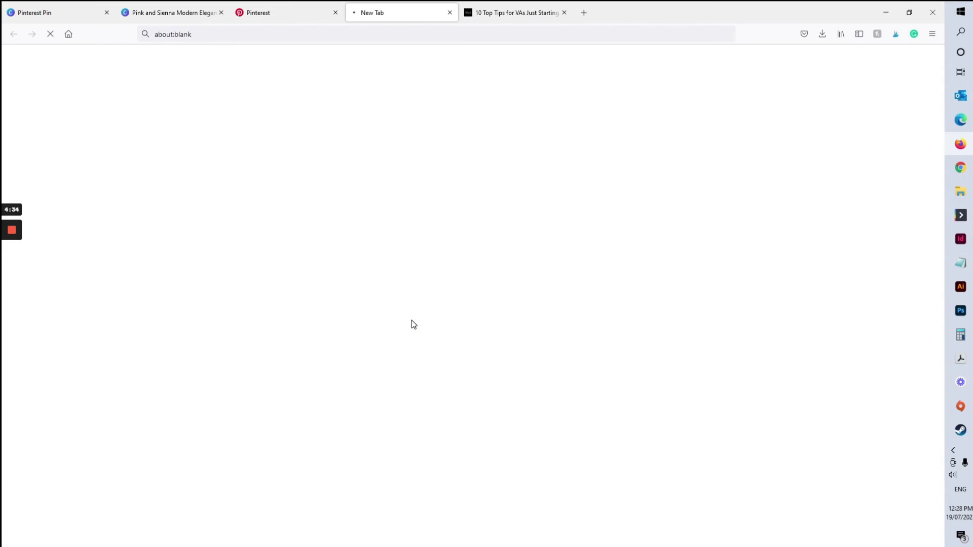